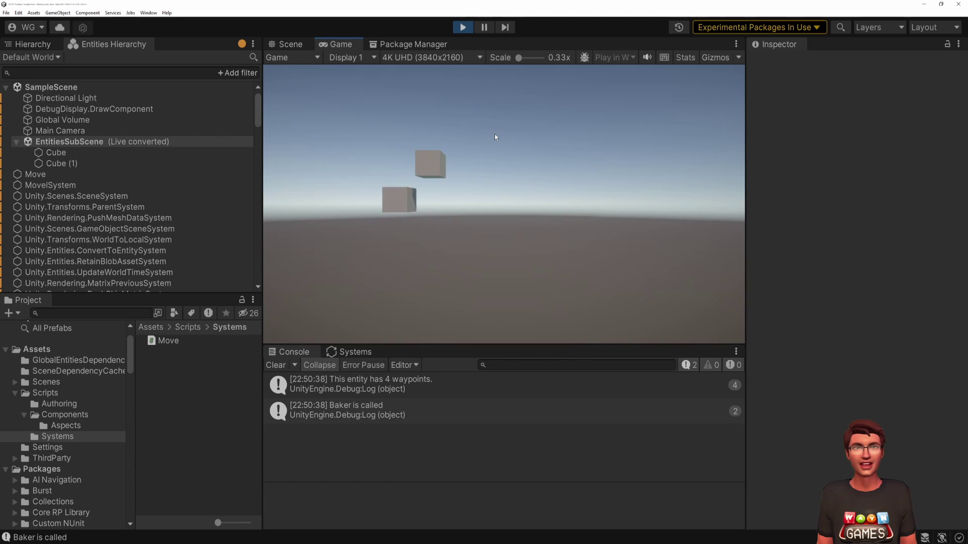
# Stop play mode and update Entities Graphics to 1.0.0-exp.14 in the Package Manager.
pyautogui.click(463, 28)
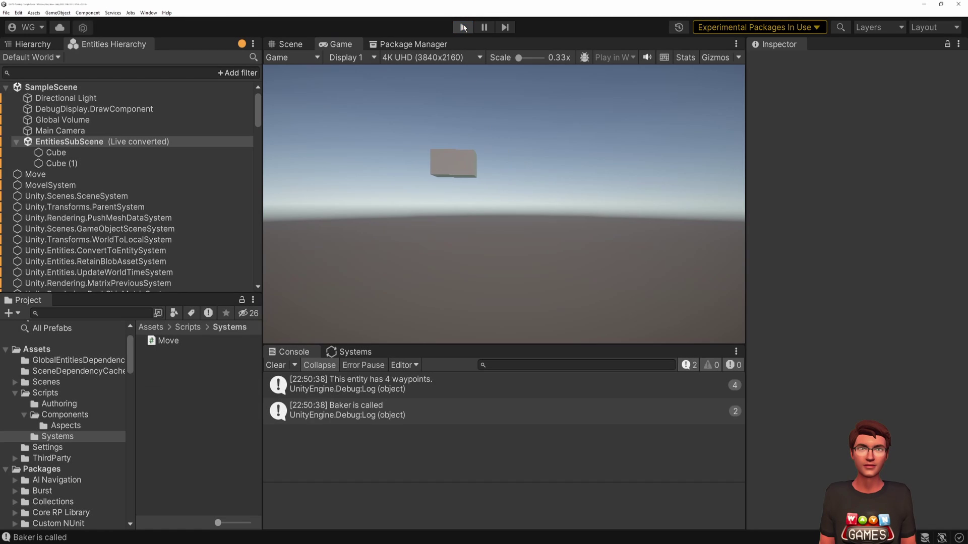
pyautogui.click(421, 45)
pyautogui.click(340, 194)
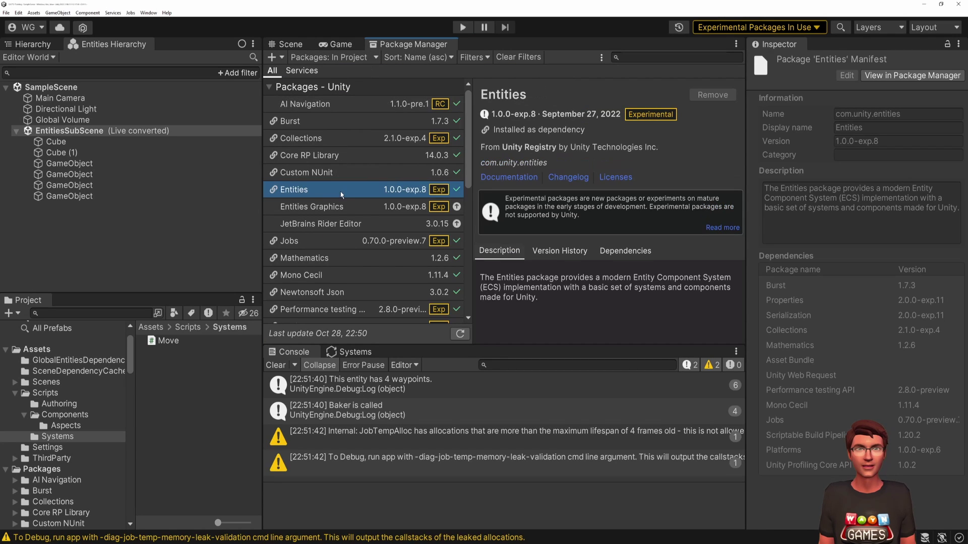
pyautogui.click(345, 205)
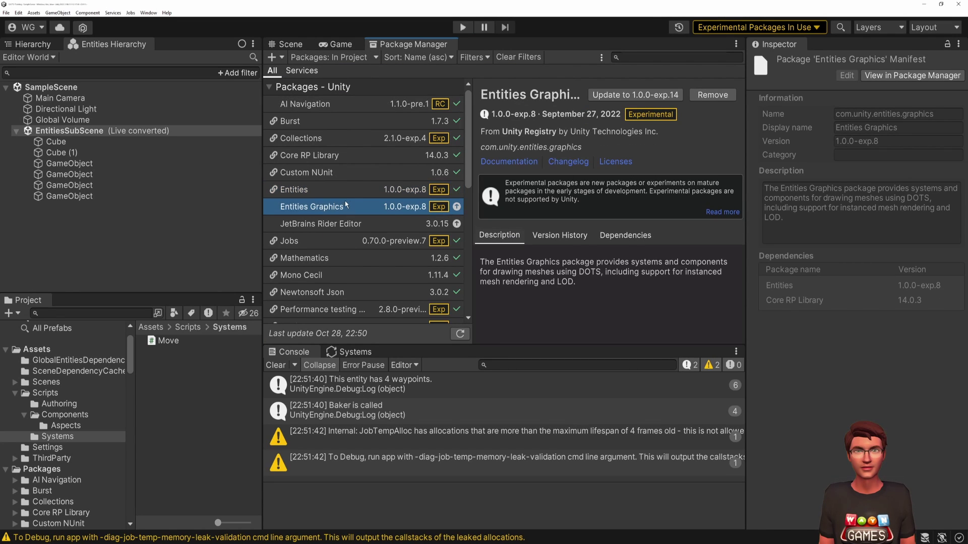
pyautogui.click(657, 98)
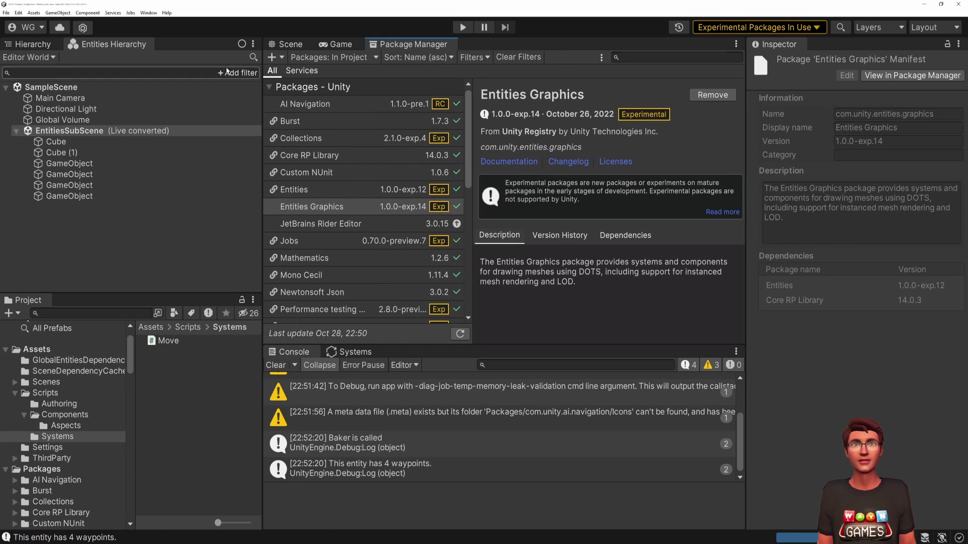
# Check the editor version in the About Unity window.
pyautogui.click(166, 12)
pyautogui.click(190, 22)
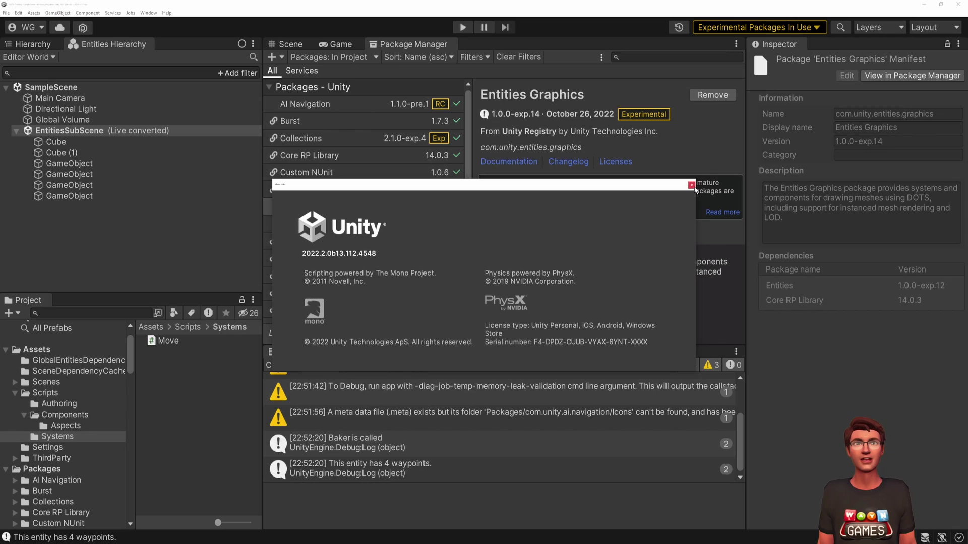
pyautogui.click(692, 184)
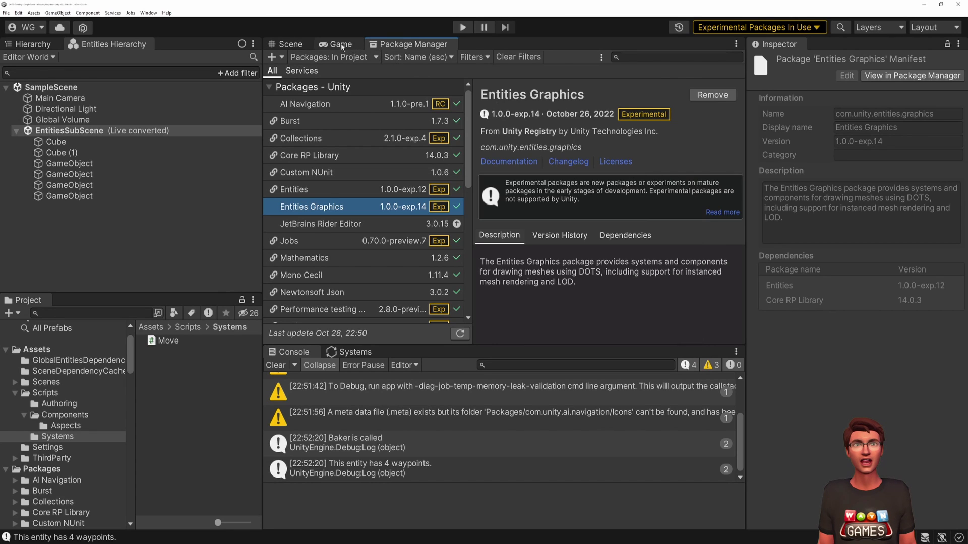
# Run the scene briefly in play mode from the Game view, then stop.
pyautogui.click(341, 45)
pyautogui.click(462, 28)
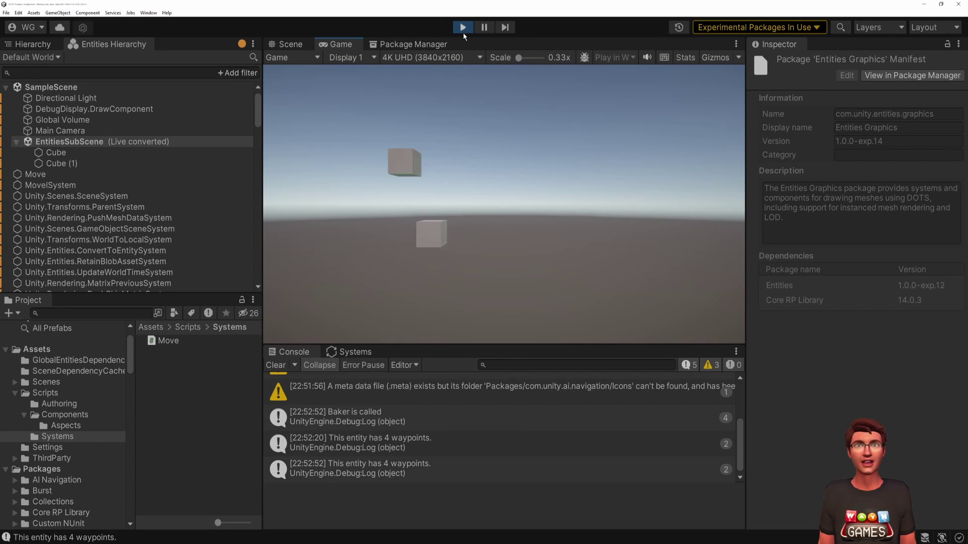
pyautogui.click(463, 30)
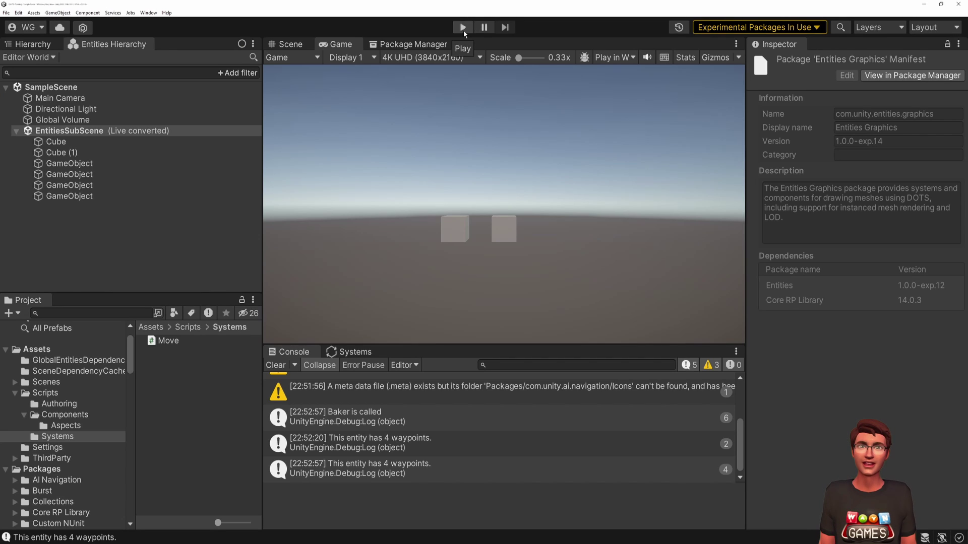
# Create a Prefabs folder in Assets and save Cube as a prefab inside it.
pyautogui.click(42, 353)
pyautogui.rightClick(187, 449)
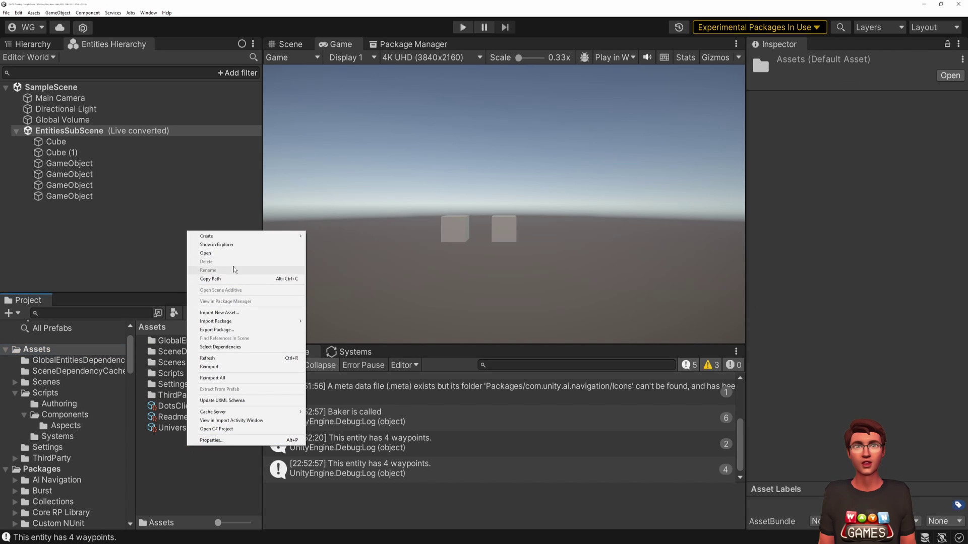
pyautogui.moveTo(207, 236)
pyautogui.click(335, 155)
pyautogui.write('Prefabs')
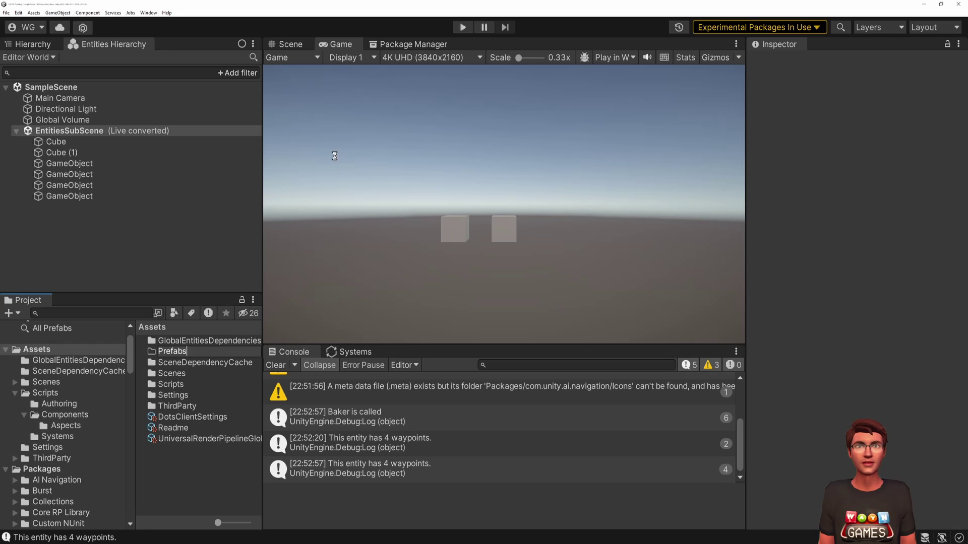
pyautogui.press('Return')
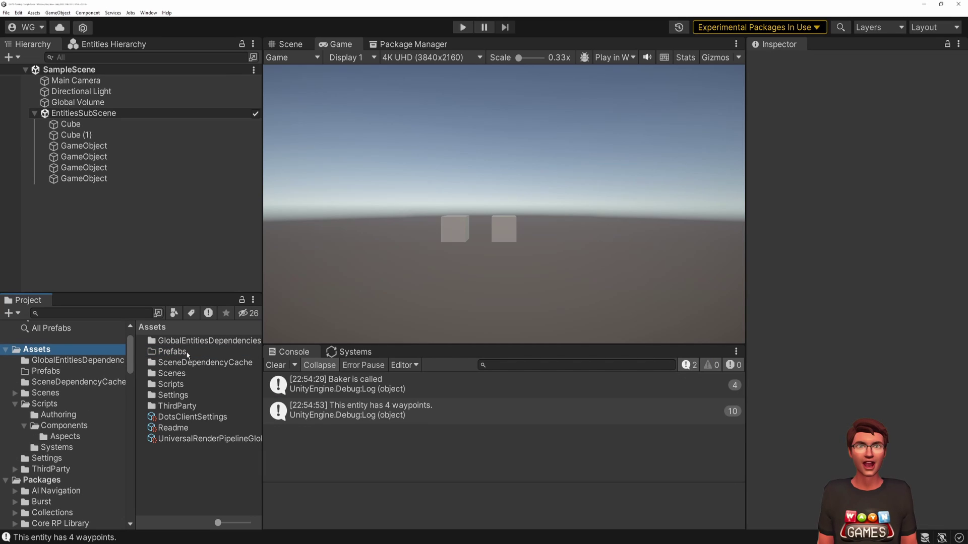
pyautogui.moveTo(70, 125); pyautogui.dragTo(167, 353)
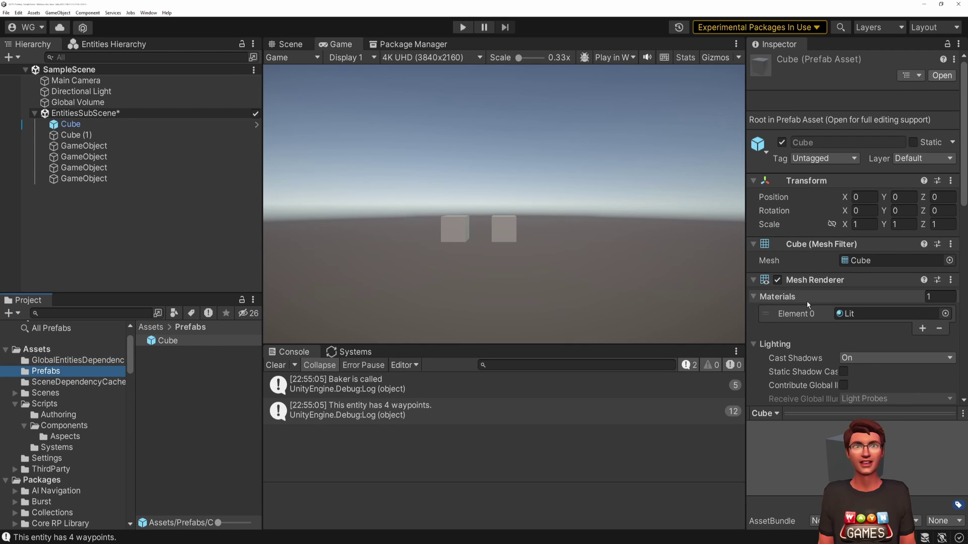
pyautogui.scroll(-3, 806, 301)
pyautogui.scroll(-3, 807, 301)
pyautogui.scroll(-3, 885, 254)
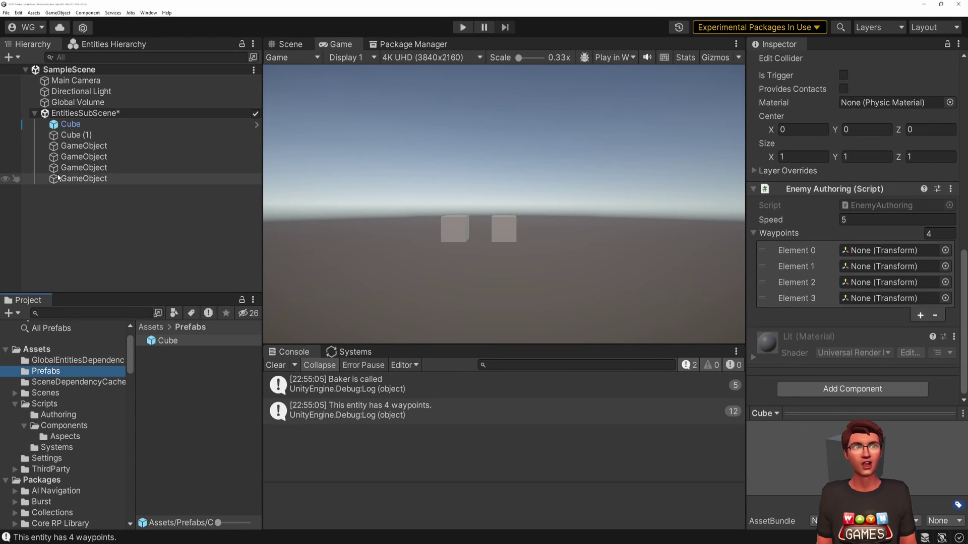
# Make the four waypoint GameObjects children of Cube (1).
pyautogui.click(58, 178)
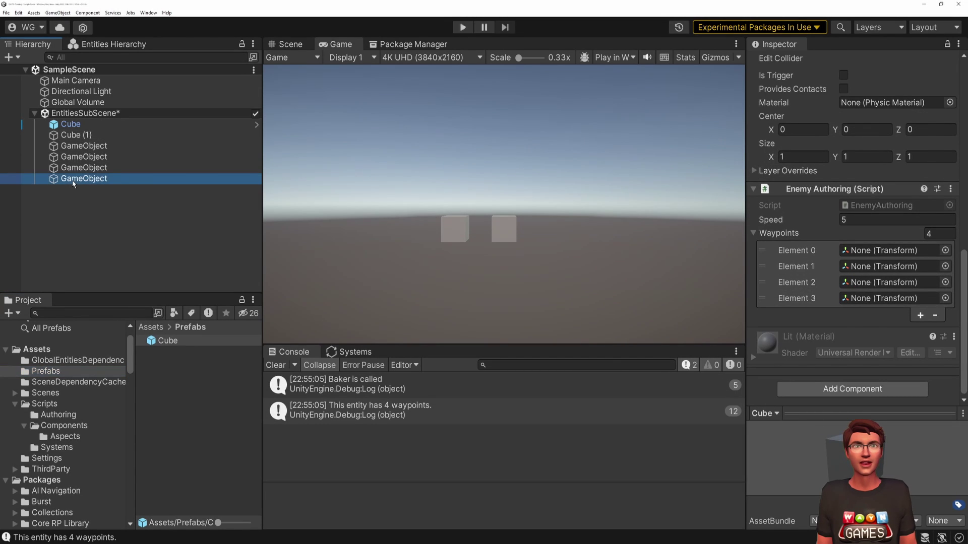
pyautogui.keyDown('shift'); pyautogui.click(89, 148); pyautogui.keyUp('shift')
pyautogui.moveTo(76, 149)
pyautogui.mouseDown()
pyautogui.moveTo(76, 137)
pyautogui.moveTo(165, 364)
pyautogui.mouseUp()
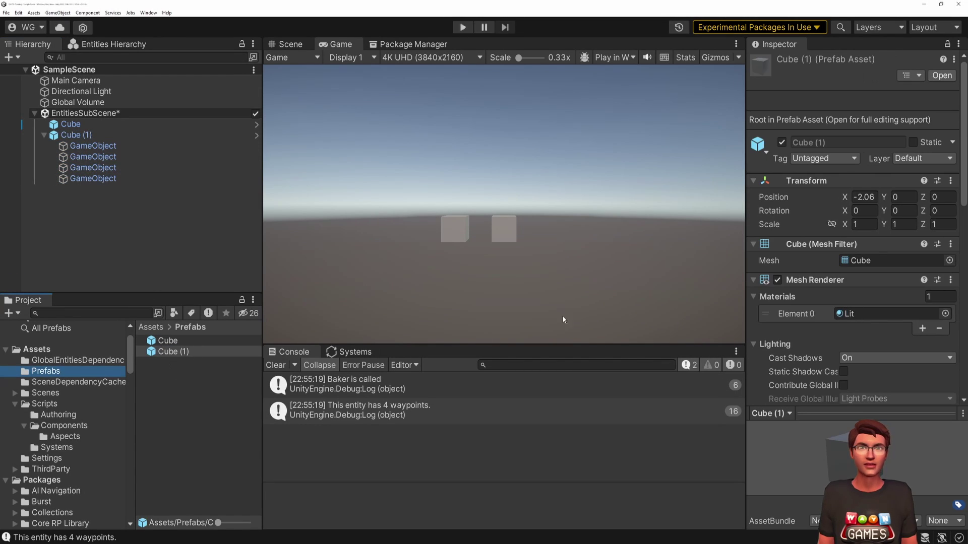
pyautogui.scroll(-5, 835, 295)
pyautogui.scroll(-5, 834, 294)
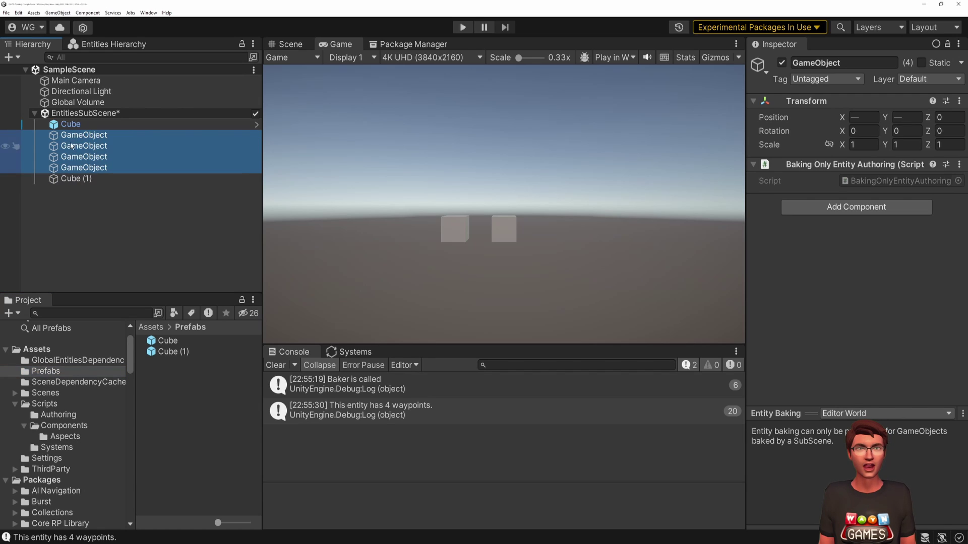
# Delete Cube (1) and add an empty Spawner object under EntitiesSubScene.
pyautogui.click(74, 180)
pyautogui.press('Delete')
pyautogui.click(77, 116)
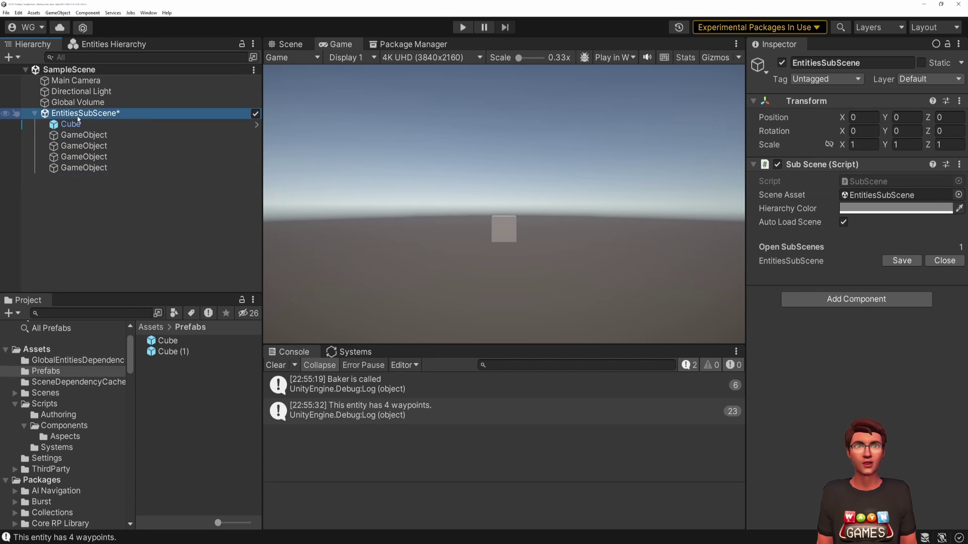
pyautogui.rightClick(78, 116)
pyautogui.click(128, 225)
pyautogui.click(172, 224)
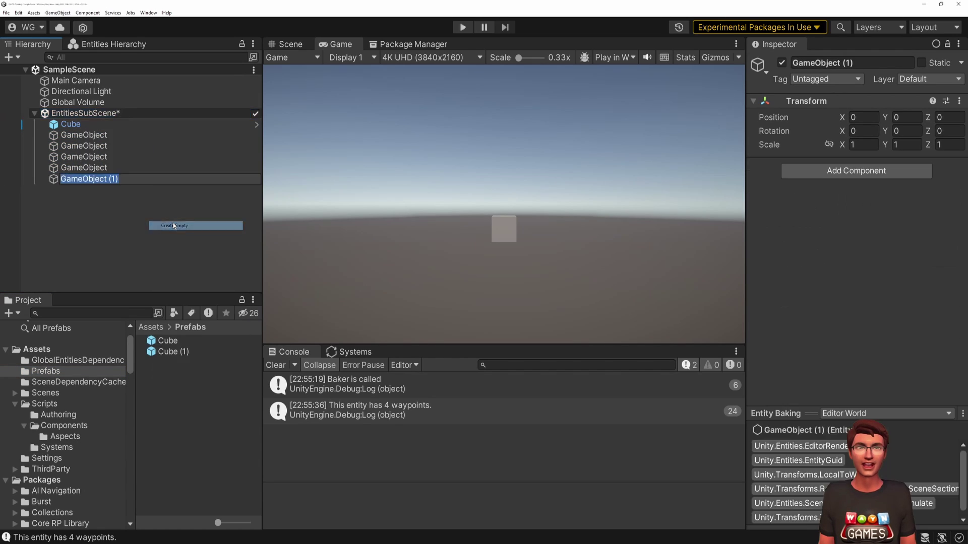
pyautogui.write('Spawner')
pyautogui.press('Return')
# Move the four waypoint GameObjects under Spawner.
pyautogui.click(73, 168)
pyautogui.keyDown('shift'); pyautogui.click(83, 136); pyautogui.keyUp('shift')
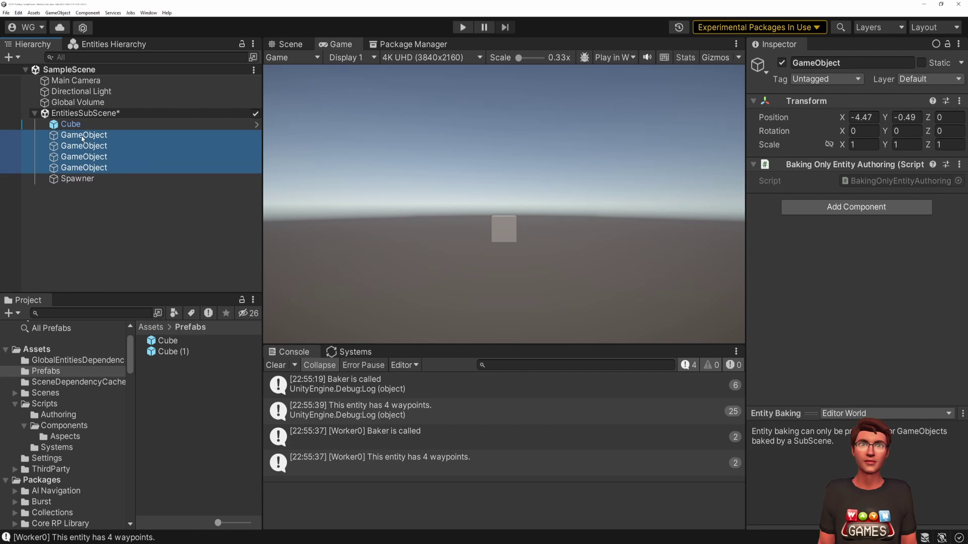
pyautogui.moveTo(64, 136); pyautogui.dragTo(77, 178)
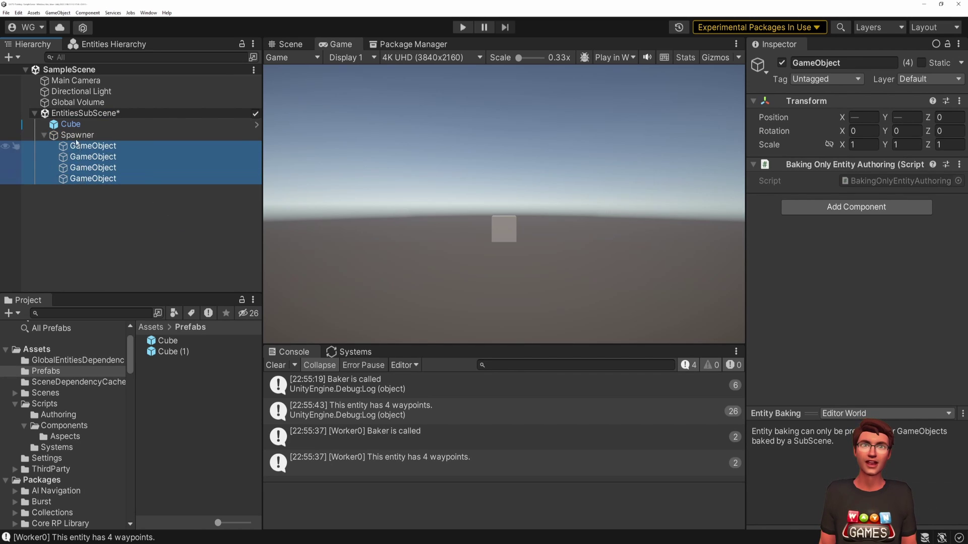
pyautogui.click(71, 124)
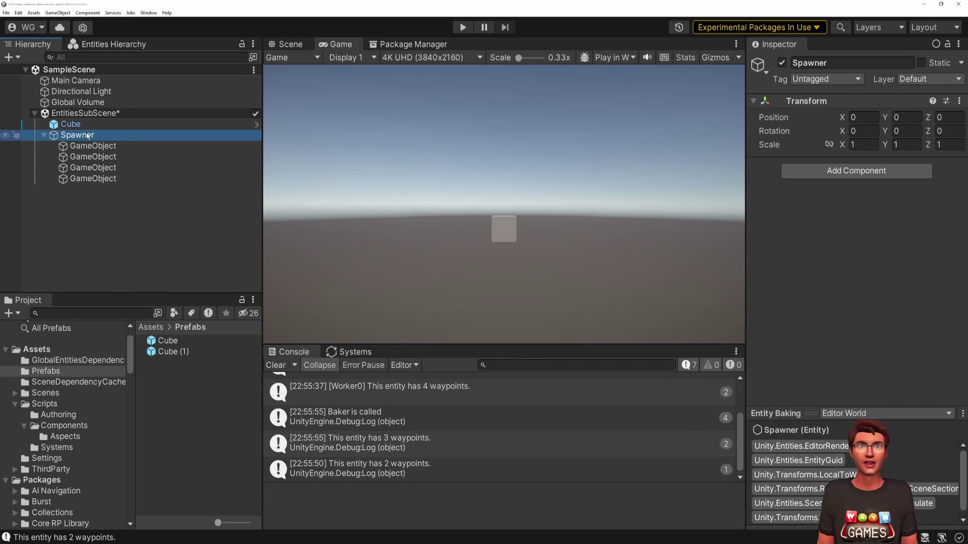
pyautogui.keyDown('ctrl'); pyautogui.click(86, 132); pyautogui.keyUp('ctrl')
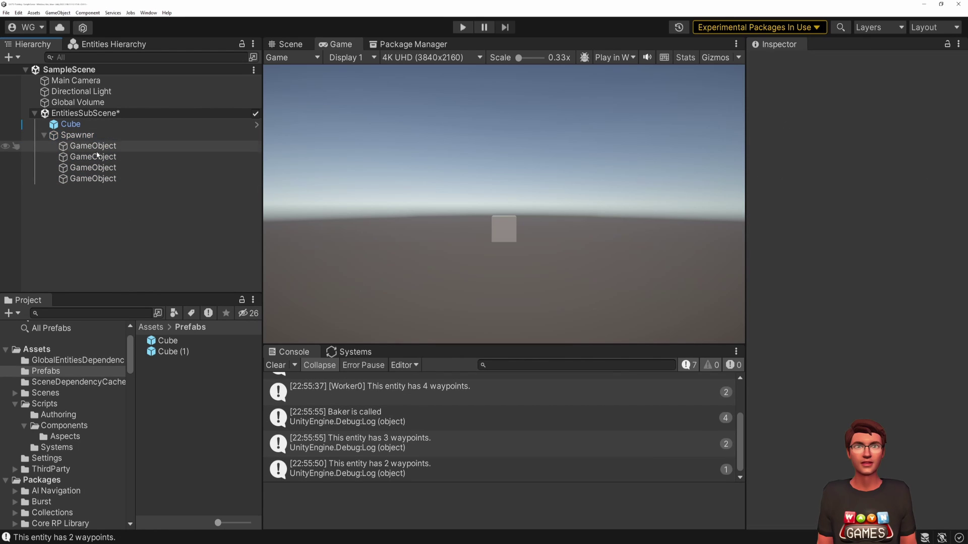
# Delete the Cube (1) prefab asset.
pyautogui.click(173, 352)
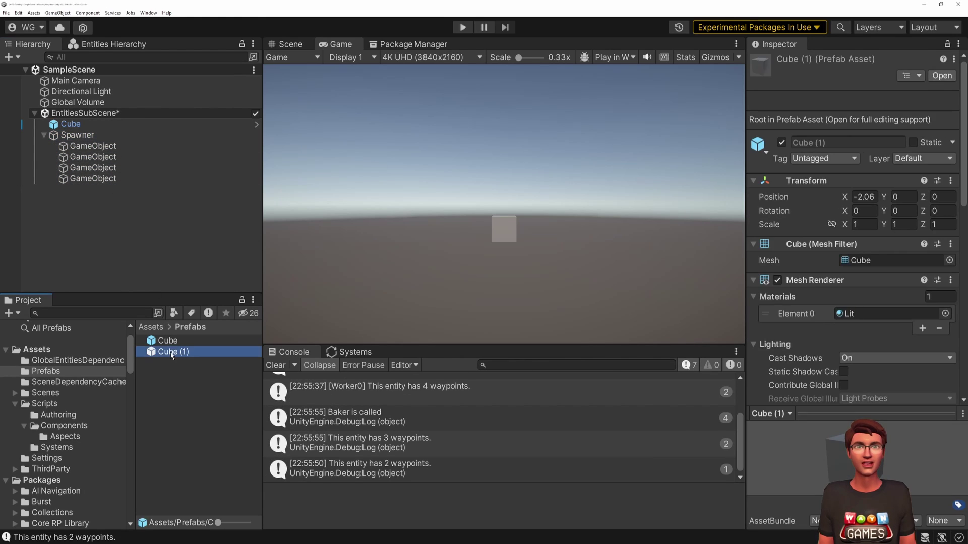
pyautogui.press('Delete')
pyautogui.press('Return')
# Remove every entry from the Cube prefab's Waypoints list.
pyautogui.click(169, 341)
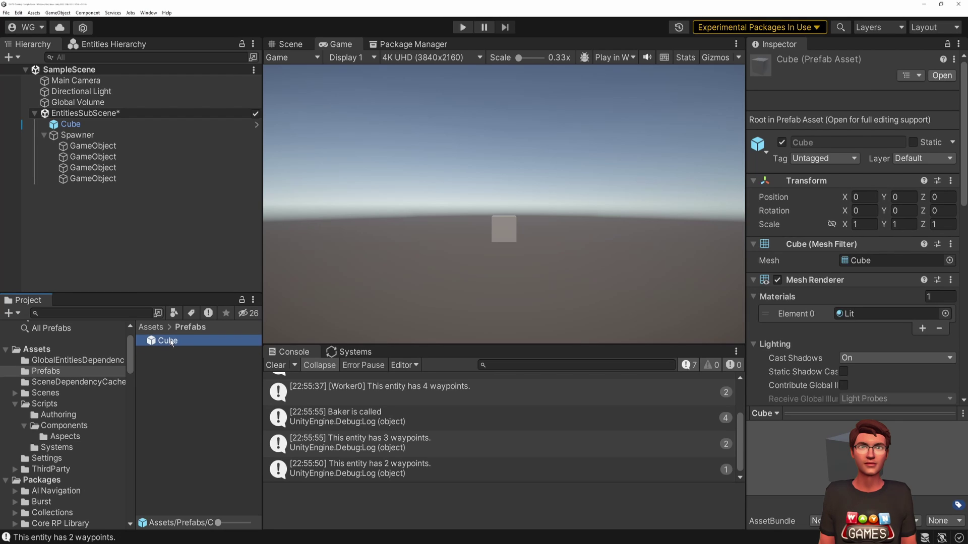
pyautogui.scroll(-5, 825, 281)
pyautogui.scroll(-3, 825, 281)
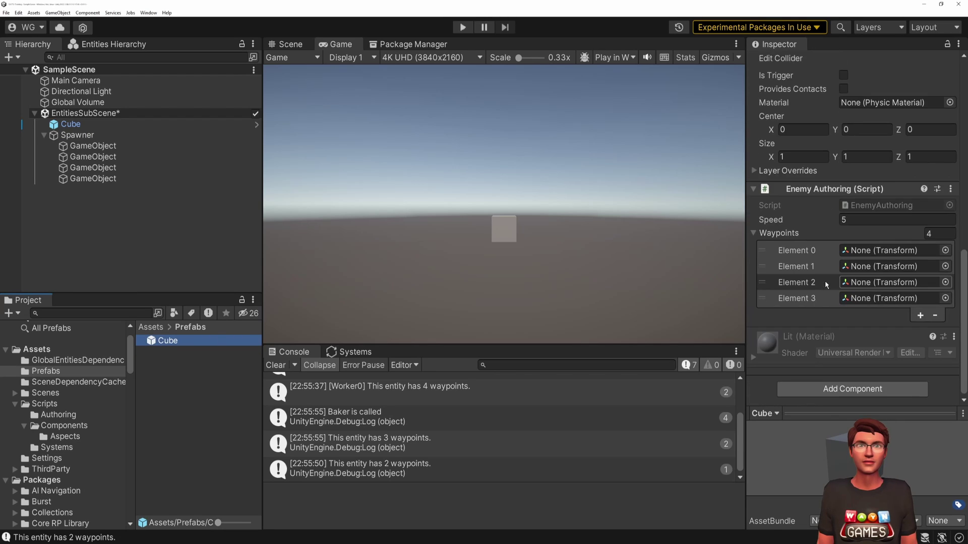
pyautogui.click(935, 315)
pyautogui.click(937, 316)
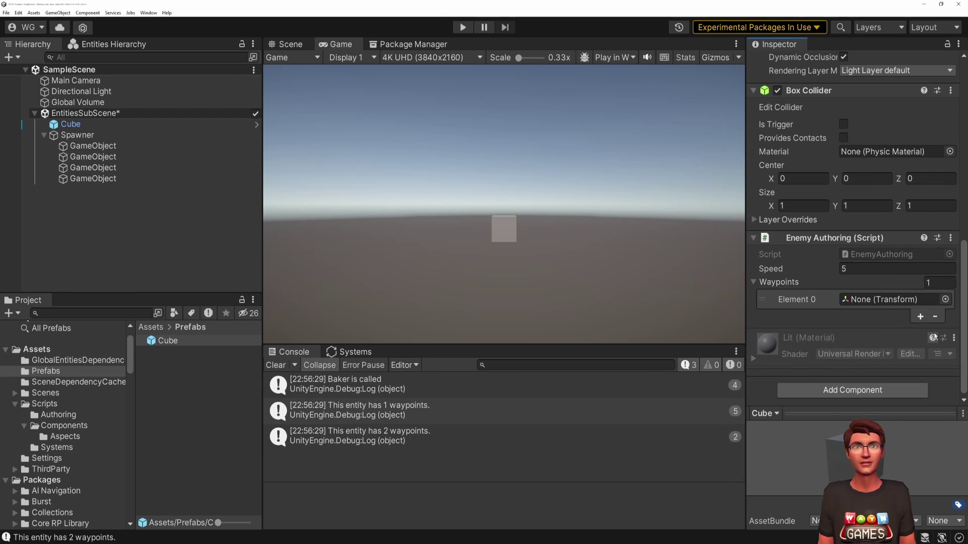
pyautogui.click(934, 317)
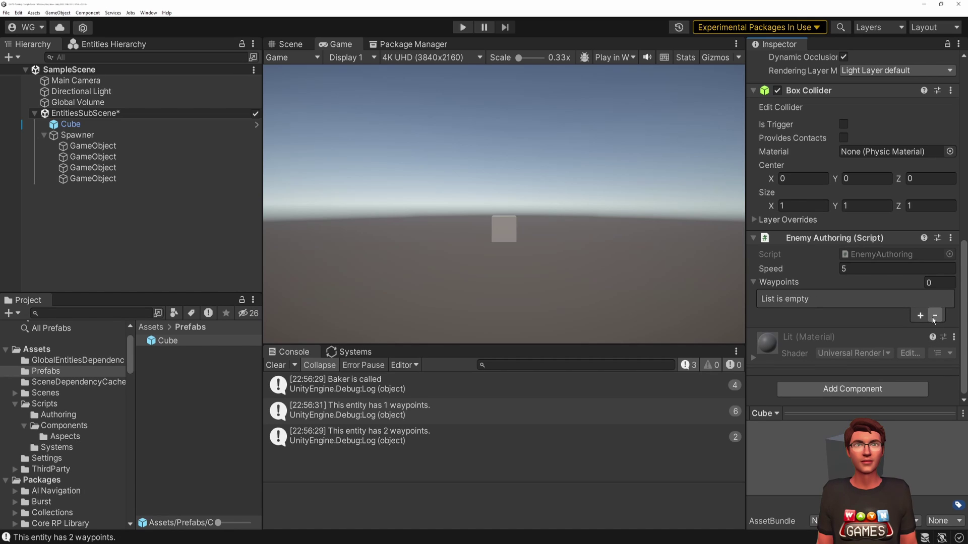
# Create a SpawnerAuthoring C# script in Scripts/Authoring and select its template methods.
pyautogui.click(211, 217)
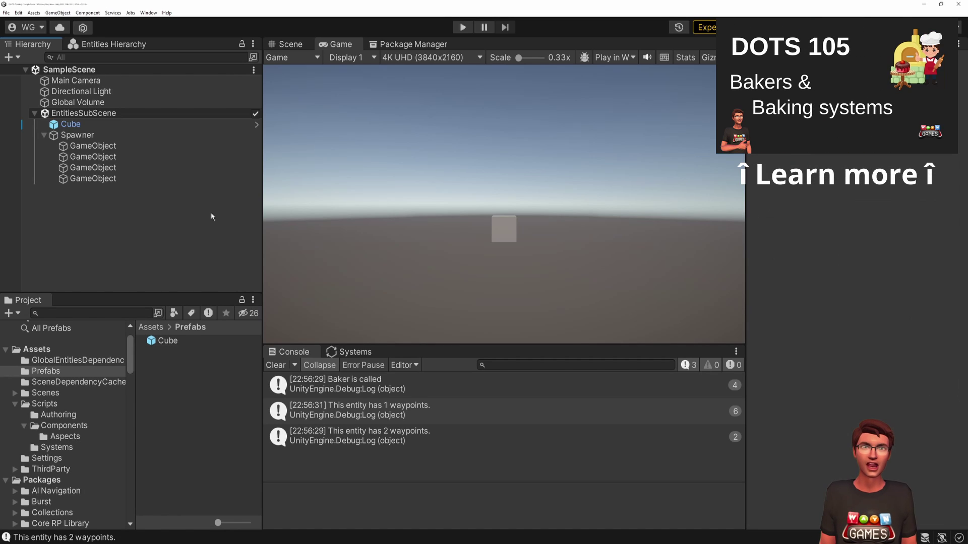
pyautogui.click(46, 404)
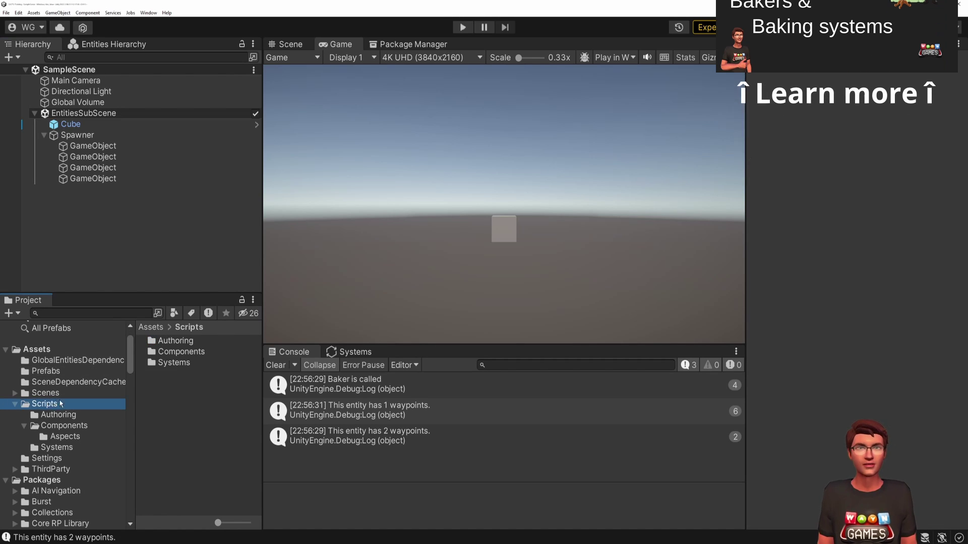
pyautogui.click(175, 342)
pyautogui.doubleClick(175, 344)
pyautogui.rightClick(170, 350)
pyautogui.click(323, 165)
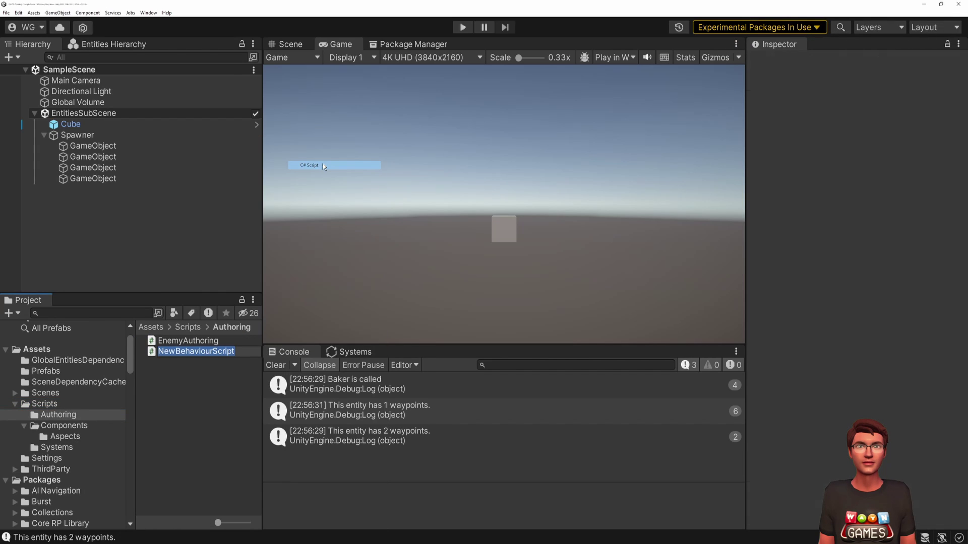
pyautogui.write('Authoring')
pyautogui.press('Return')
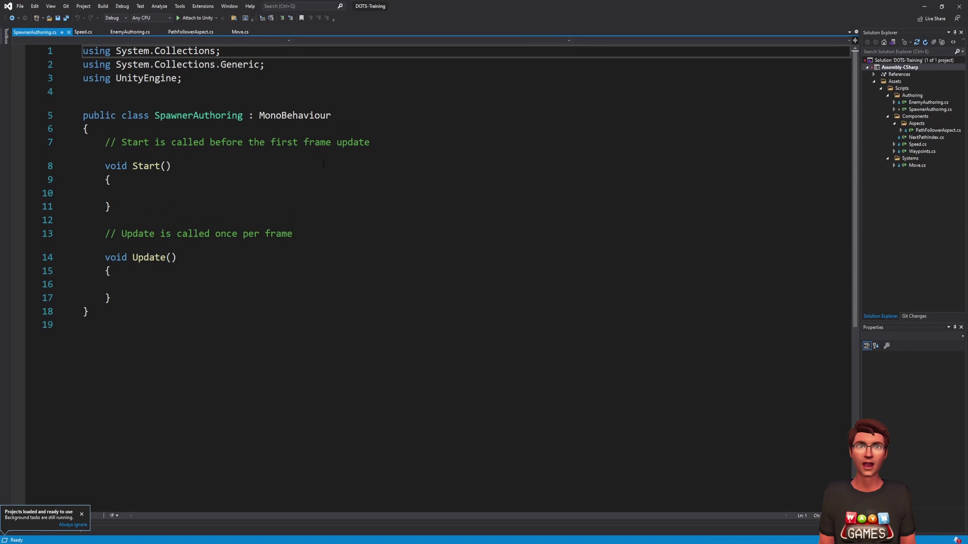
pyautogui.moveTo(94, 152); pyautogui.dragTo(108, 296)
# Replace the template methods with Prefab, Timer and Path fields, importing System.Linq.
pyautogui.press('Delete')
pyautogui.press('Return')
pyautogui.write('public GameObject Prefab;')
pyautogui.press('Return')
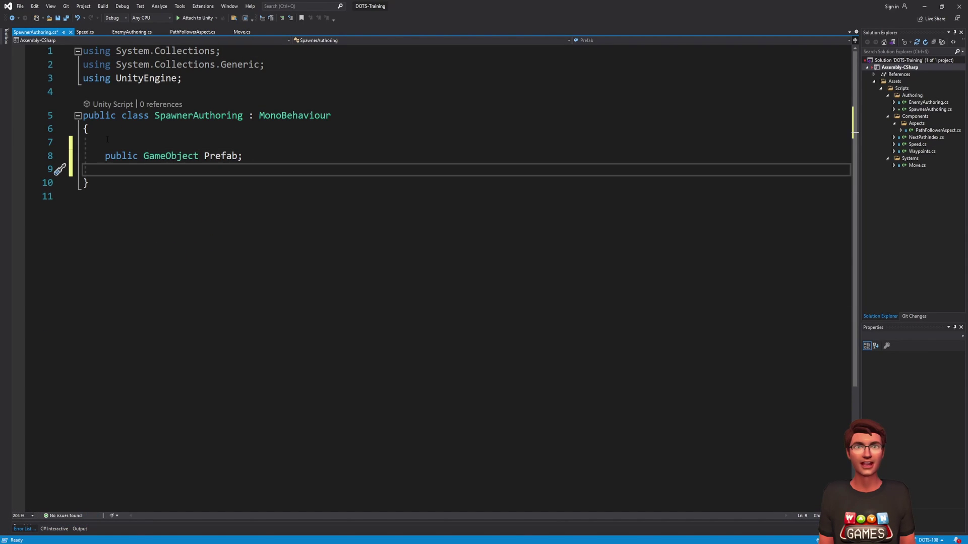
pyautogui.write('public float Timer;')
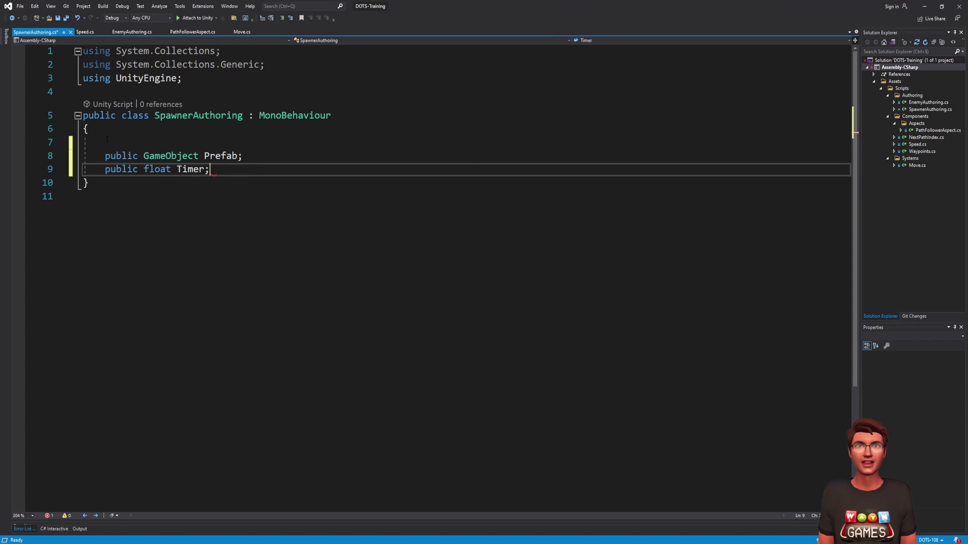
pyautogui.press('Return')
pyautogui.write('pub')
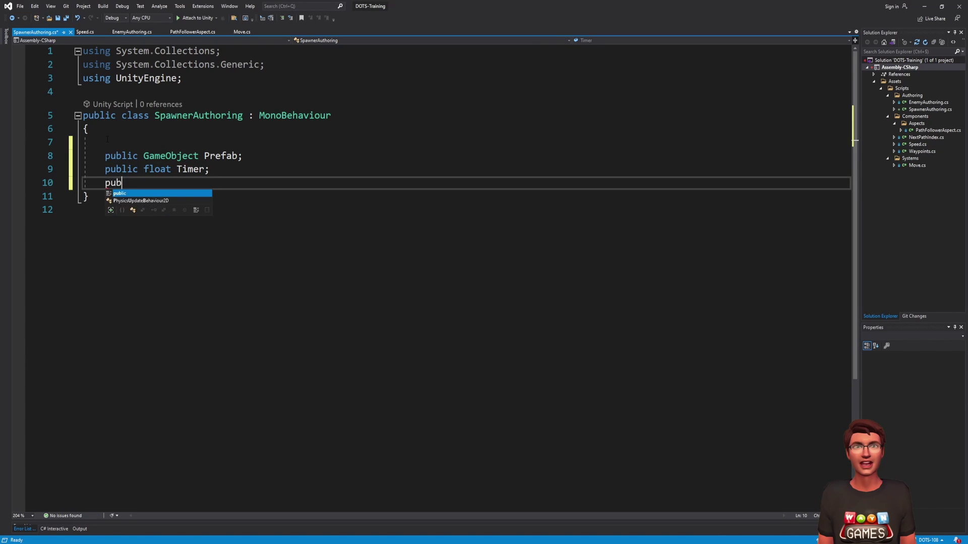
pyautogui.write('lic List<Transf')
pyautogui.press('Tab')
pyautogui.write('ath =>GetComponentsIn')
pyautogui.press('Tab')
pyautogui.write('<T')
pyautogui.press('Tab')
pyautogui.write('(')
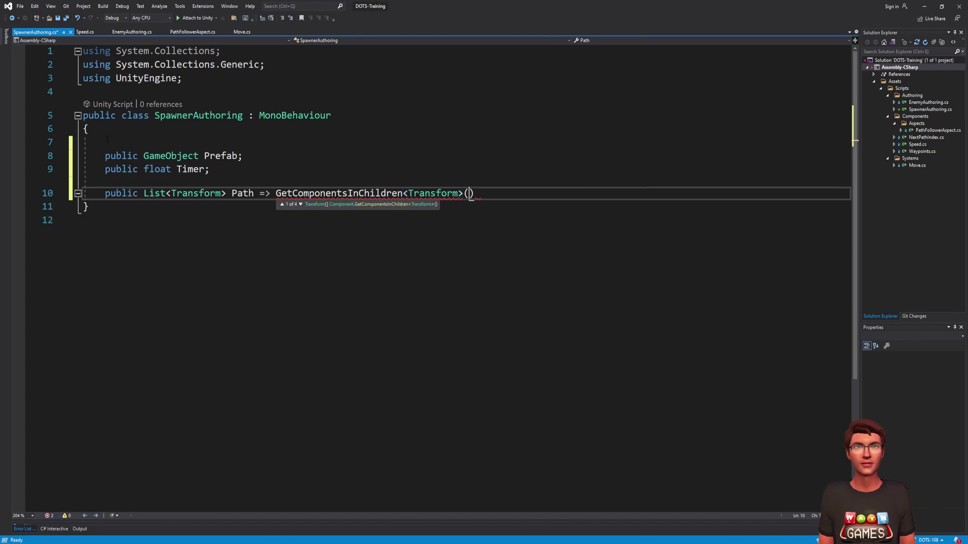
pyautogui.write(').Whe')
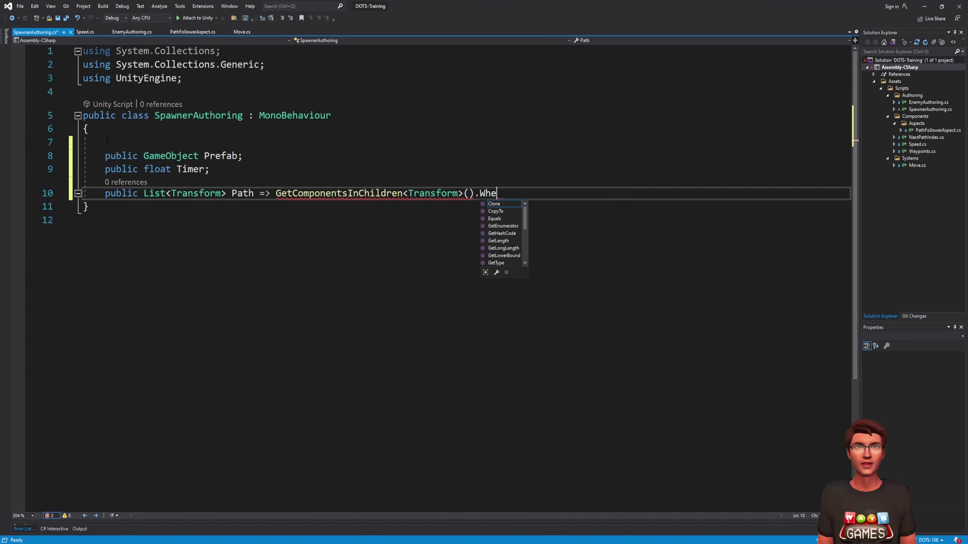
pyautogui.write('re')
pyautogui.rightClick(493, 192)
pyautogui.click(509, 197)
pyautogui.press('Return')
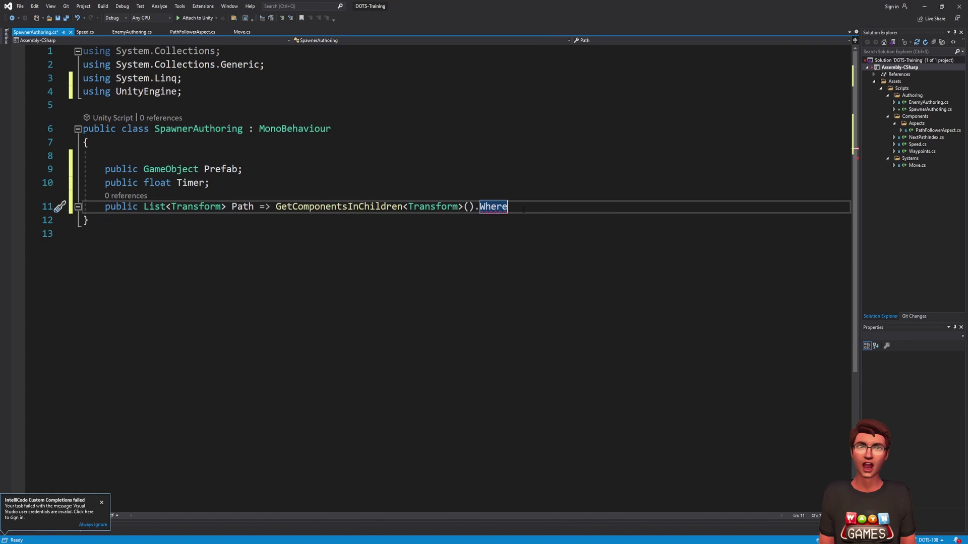
pyautogui.write('(go => go')
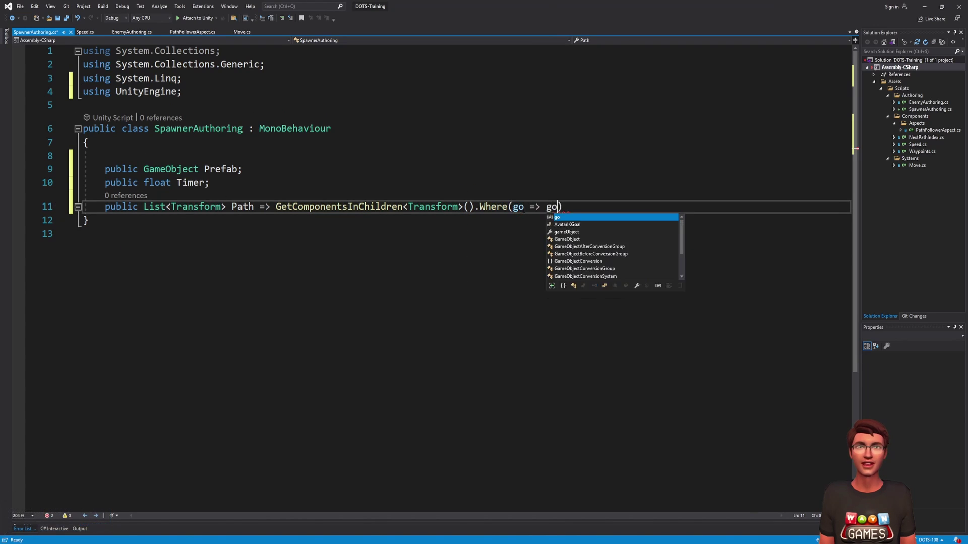
pyautogui.write('.gameObject != this.gameObject).')
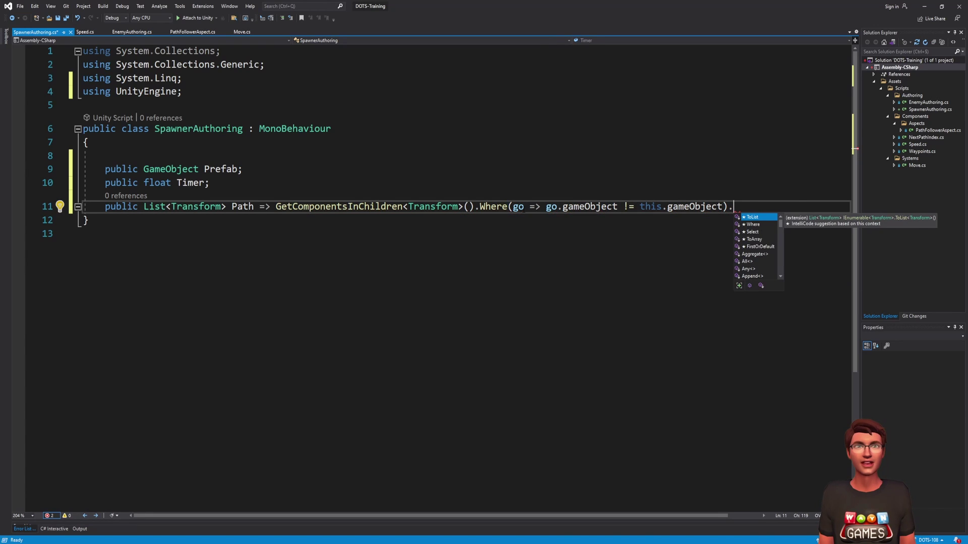
pyautogui.write('ToList();')
pyautogui.press('Down')
# Write a SpawnerBaker whose Bake fills a Waypoints buffer from Path positions.
pyautogui.press('Return')
pyautogui.press('Return')
pyautogui.write('publ')
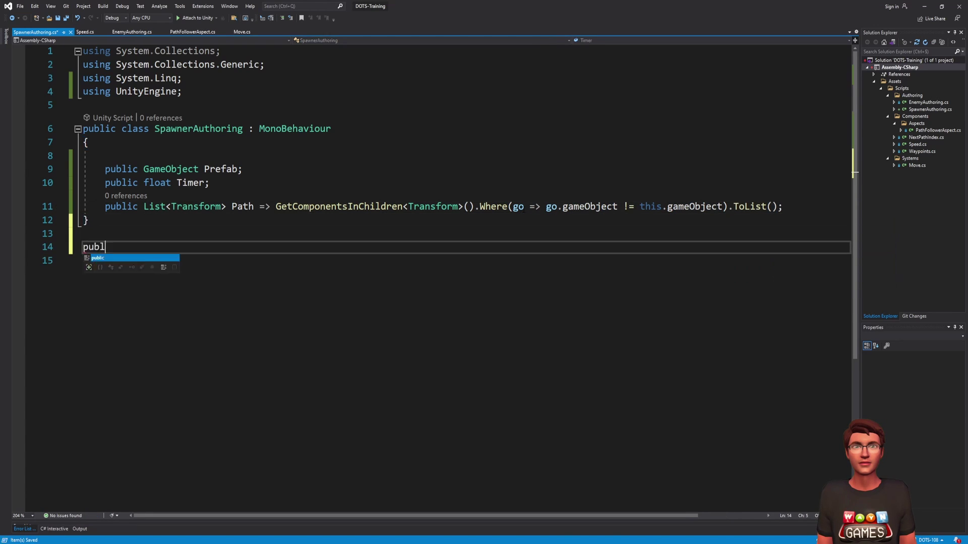
pyautogui.write('ic class SpawnerBaker : Baker<Sa')
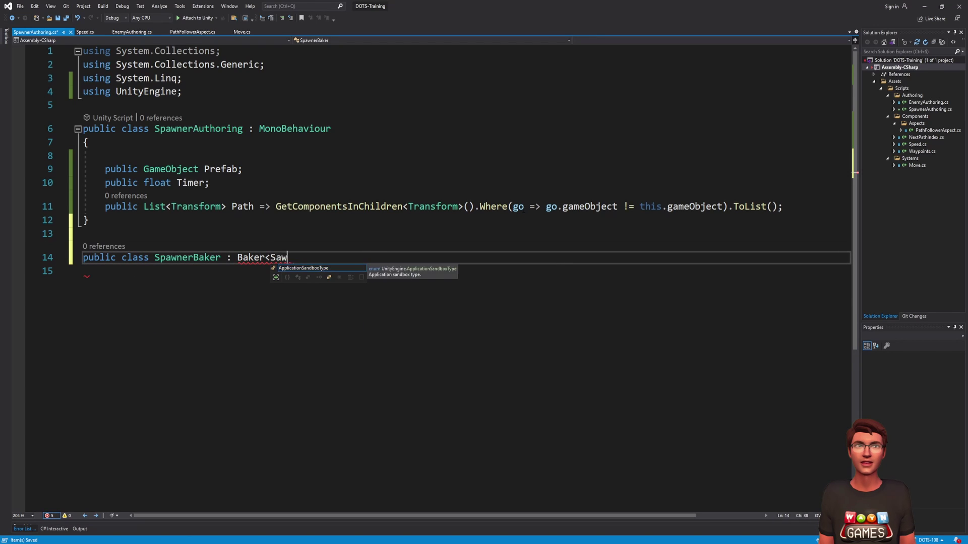
pyautogui.press('Tab')
pyautogui.write('>')
pyautogui.hotkey('ctrl', '.')
pyautogui.press('Return')
pyautogui.hotkey('ctrl', 'x')
pyautogui.write('DynamicBuffer<Waypoints> path = AddBuffer<Waypoints>();')
pyautogui.press('Return')
pyautogui.write('foreach(var point in authoring.Path)')
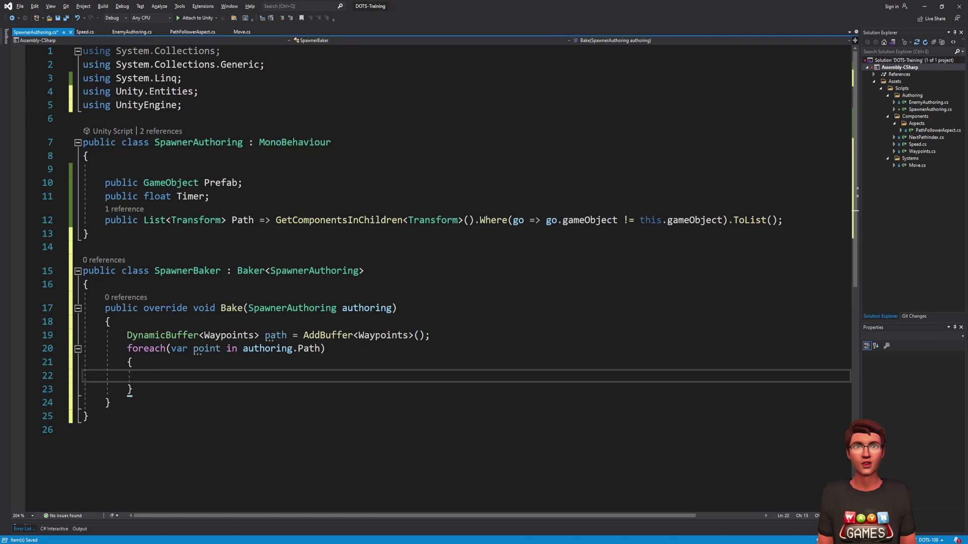
pyautogui.write(' { Waypoints wp = default;')
pyautogui.press('Return')
pyautogui.write('wp.value = point.position;')
pyautogui.press('Return')
pyautogui.write('path.Add(wp);')
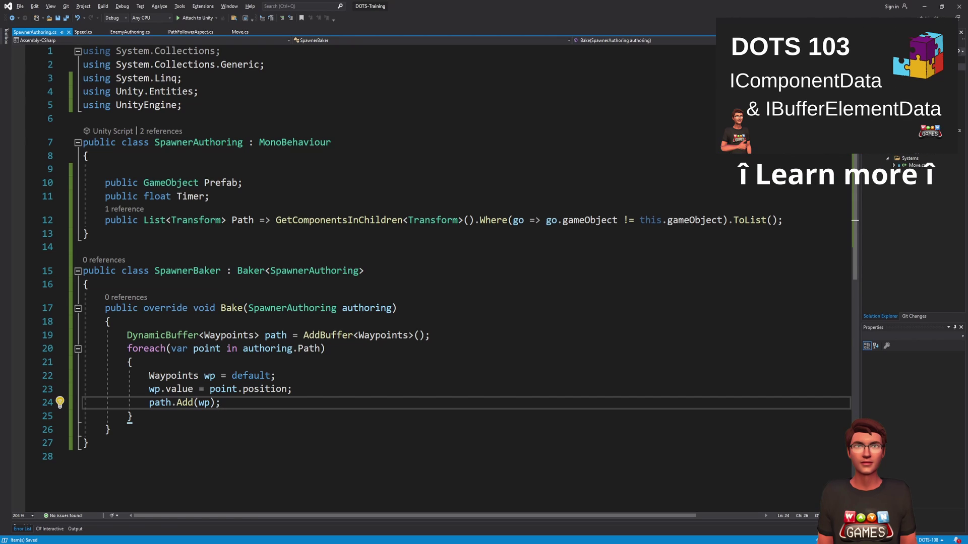
# Declare a SpawnerData struct with prefab entity, Timer and TimeToNextSpawn fields.
pyautogui.click(175, 236)
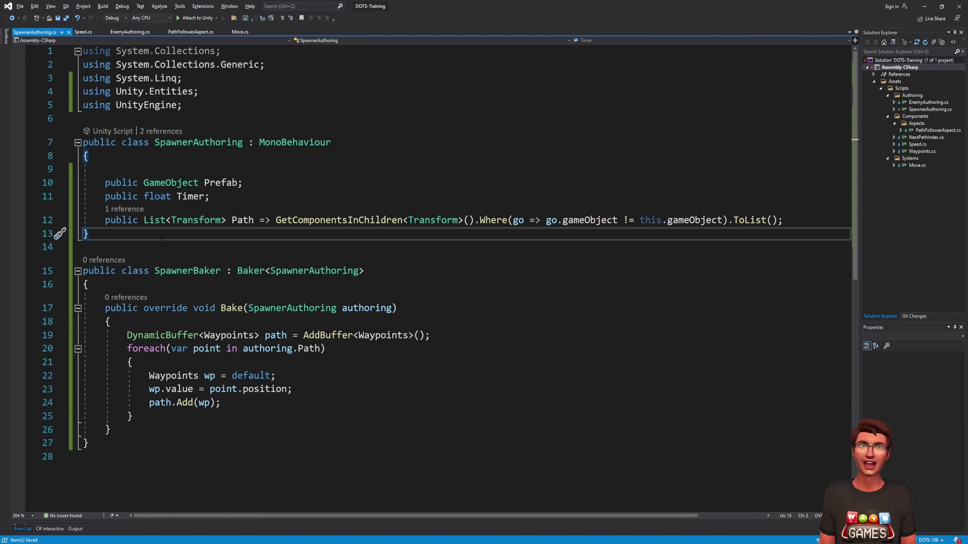
pyautogui.press('Return')
pyautogui.press('Return')
pyautogui.write('public struct SpawnerData : IComponentData')
pyautogui.press('Return')
pyautogui.press('Return')
pyautogui.write('{')
pyautogui.press('Return')
pyautogui.write('publi')
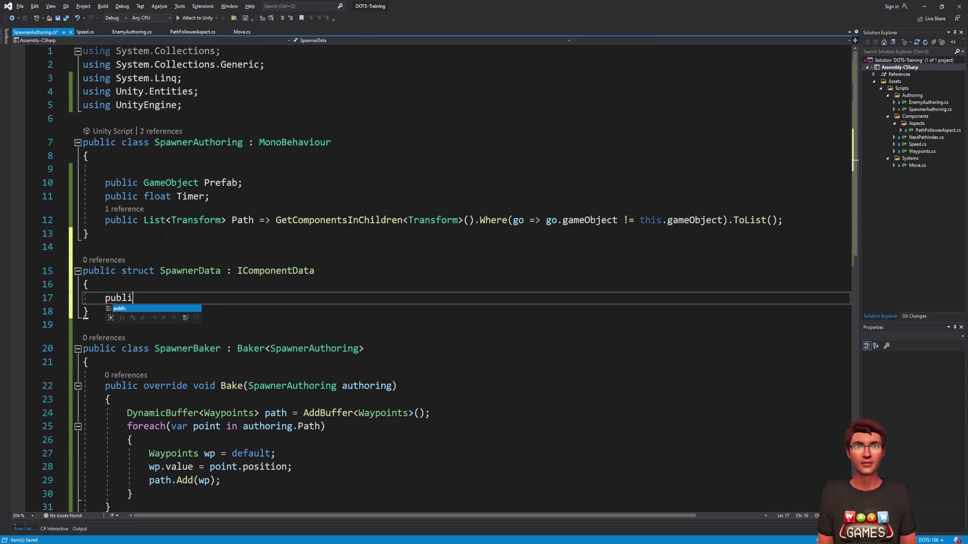
pyautogui.write('c Entity entity')
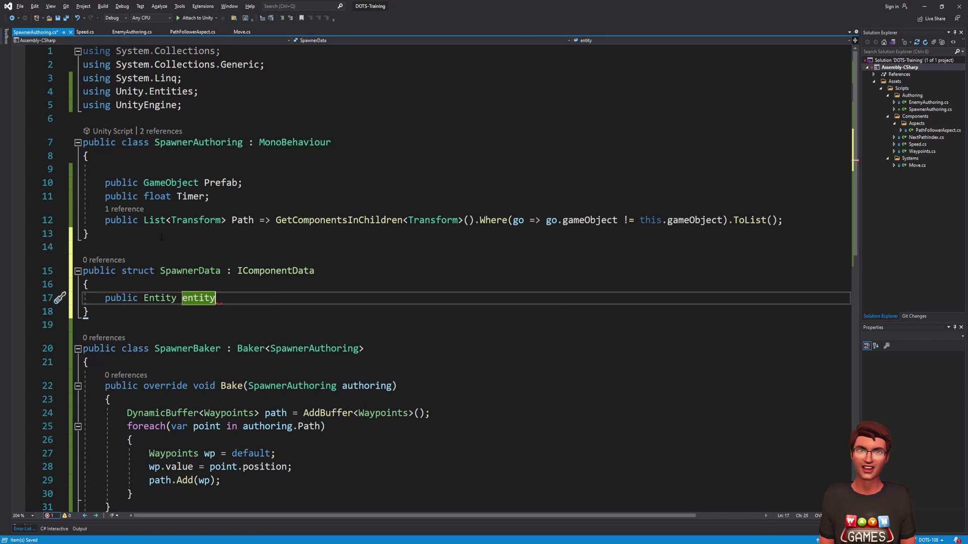
pyautogui.press('BackSpace')
pyautogui.press('BackSpace')
pyautogui.press('BackSpace')
pyautogui.write('Prefab;')
pyautogui.press('Return')
pyautogui.write('public float Time')
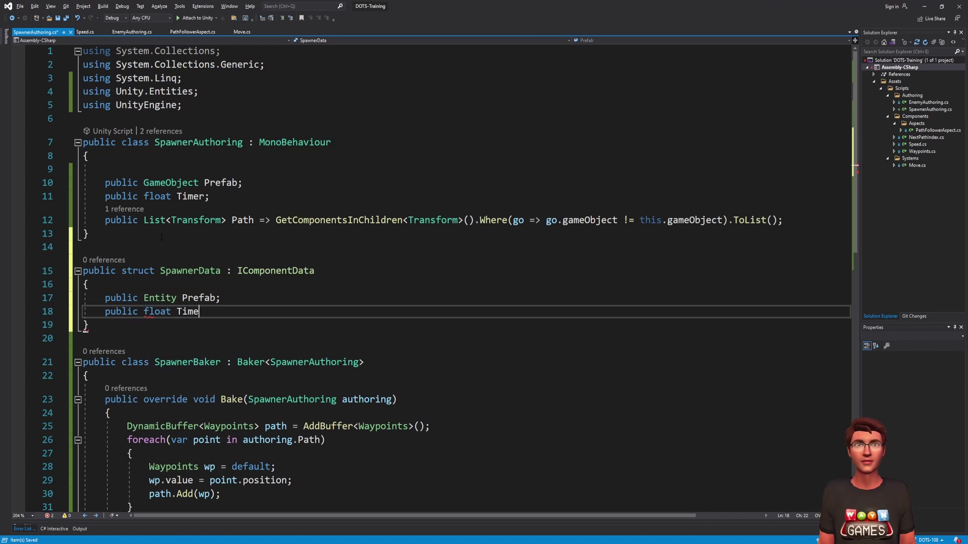
pyautogui.write('r;')
pyautogui.press('Return')
pyautogui.write('public ')
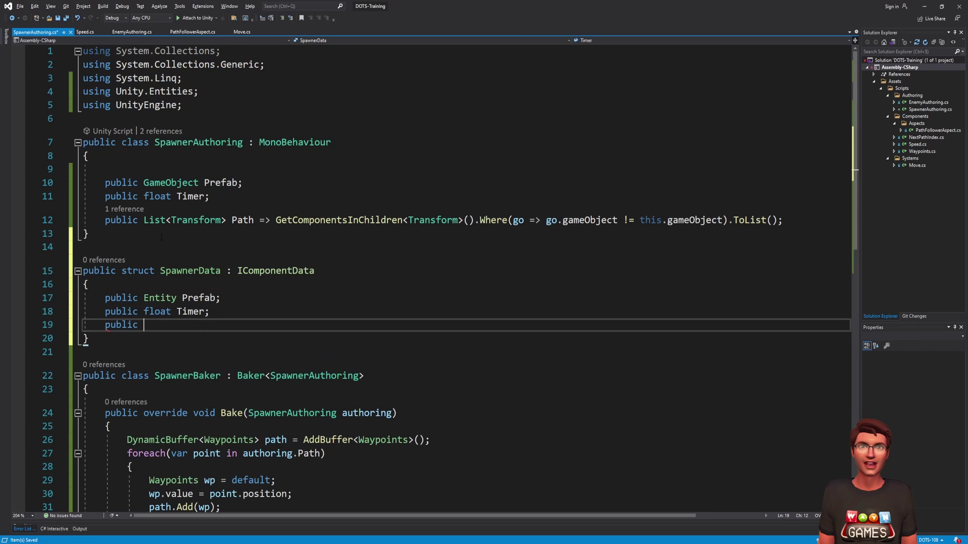
pyautogui.write('float TimeToNext')
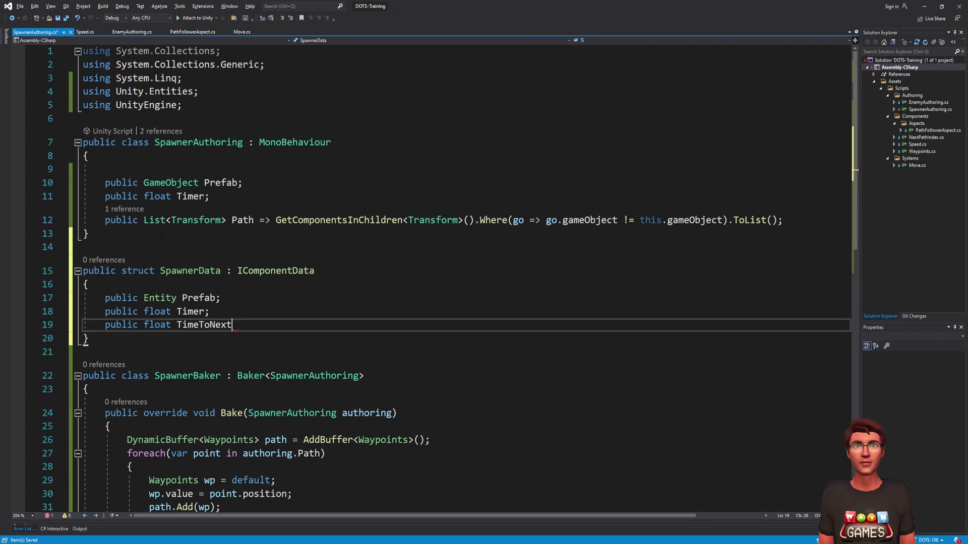
pyautogui.write('Spawn;')
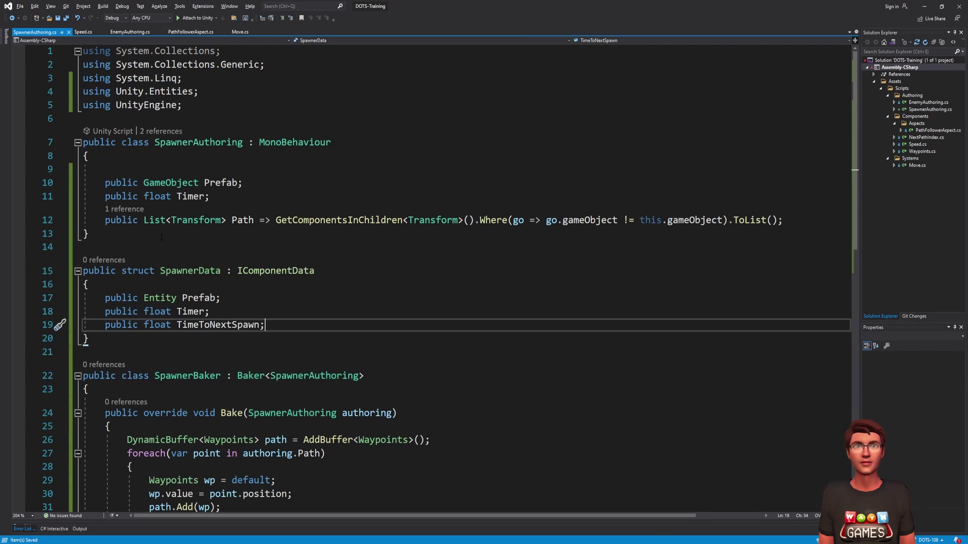
pyautogui.scroll(-3, 166, 403)
# Make Bake set the prefab, Timer and TimeToNextSpawn, add SpawnerData, and save.
pyautogui.click(167, 403)
pyautogui.press('Return')
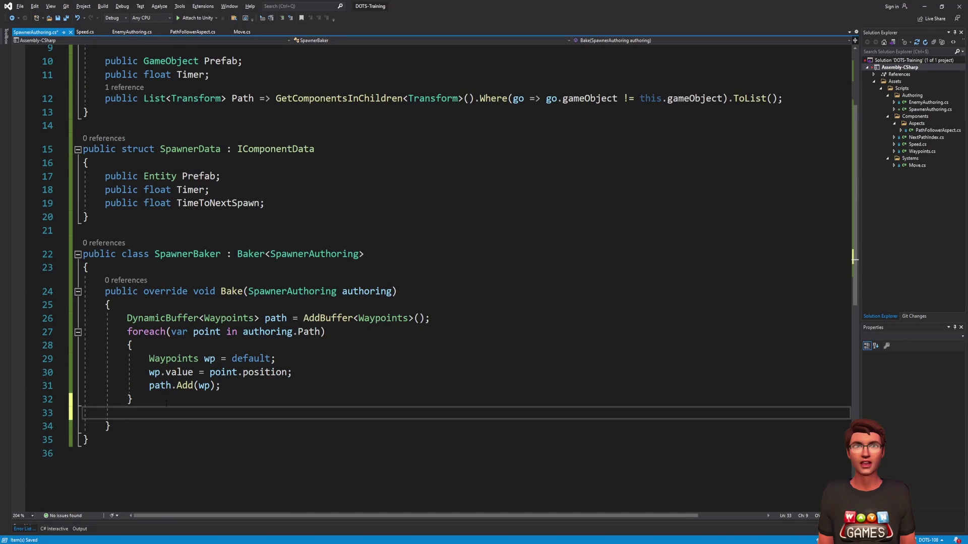
pyautogui.press('Return')
pyautogui.write('SpawnerData ')
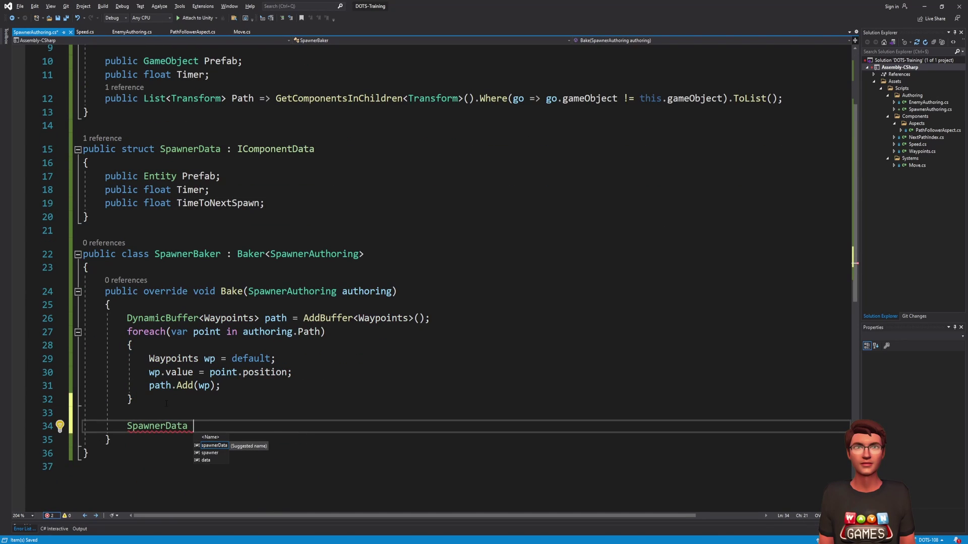
pyautogui.write('sd = default;')
pyautogui.press('Return')
pyautogui.write('sd.prefab = GetEntity(authoring')
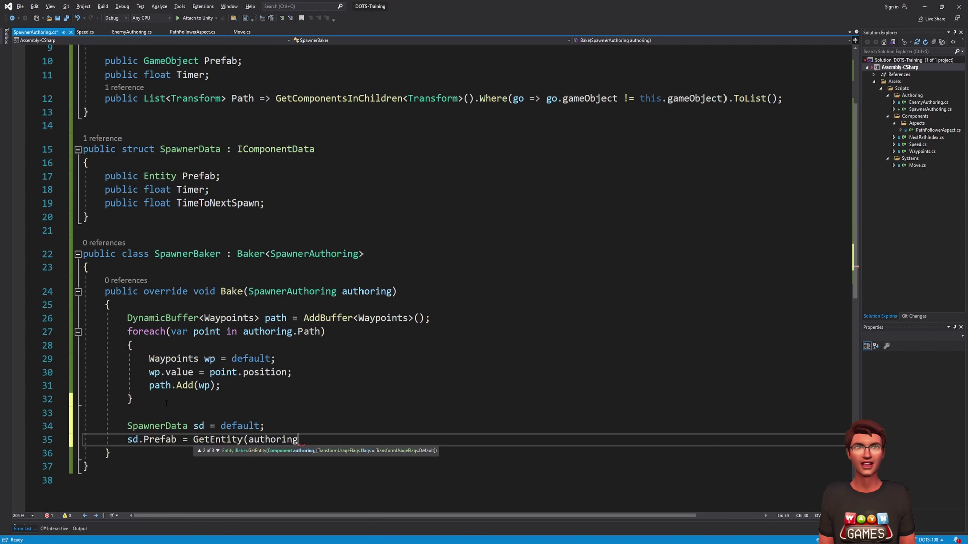
pyautogui.write('.Prefab);')
pyautogui.press('Return')
pyautogui.write('sd.')
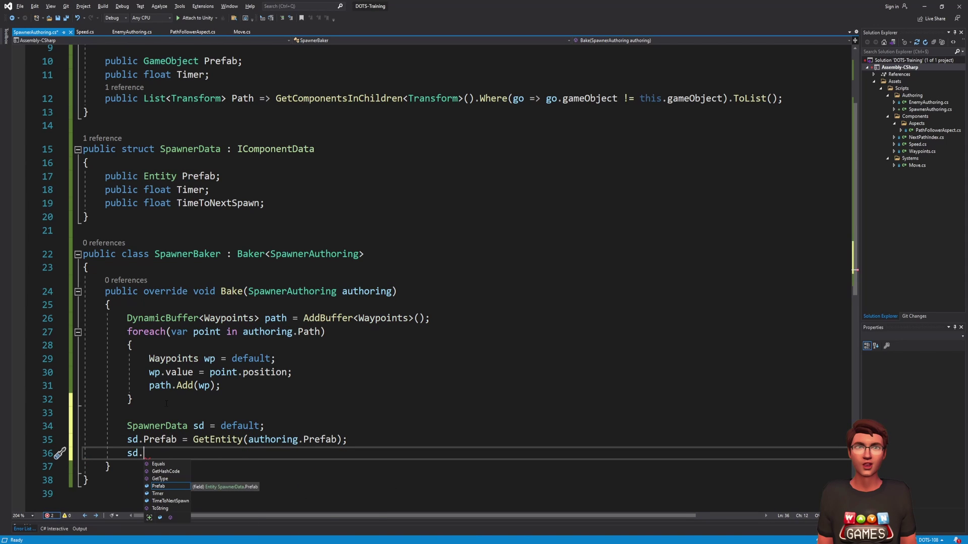
pyautogui.write('Timer = authoring.timer;')
pyautogui.press('Return')
pyautogui.write('sd.TimeToNextSpawn')
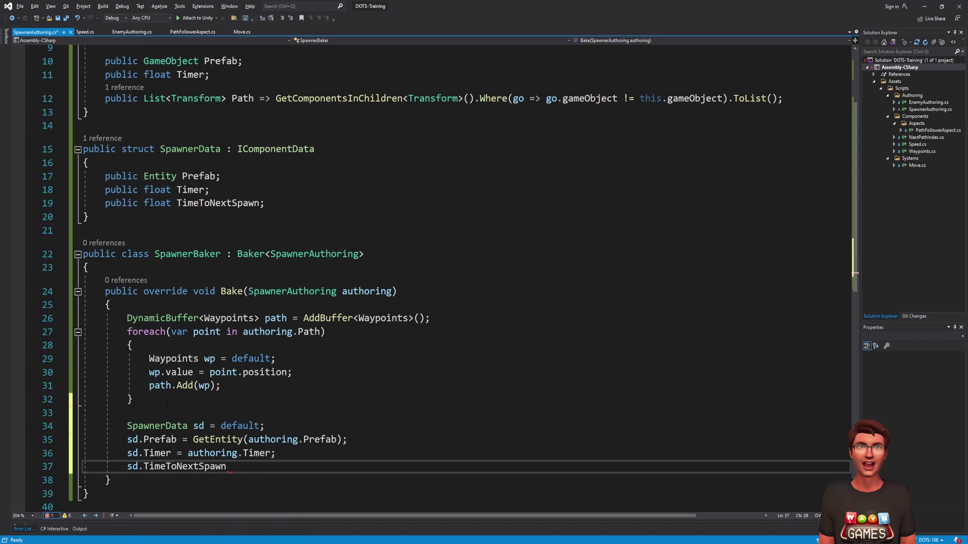
pyautogui.write(' = authoring.Timer;')
pyautogui.press('Return')
pyautogui.write('AddComponent(sd);')
pyautogui.hotkey('ctrl', 's')
# Move SpawnerData into its own SpawnerData.cs file in the Components folder.
pyautogui.rightClick(192, 149)
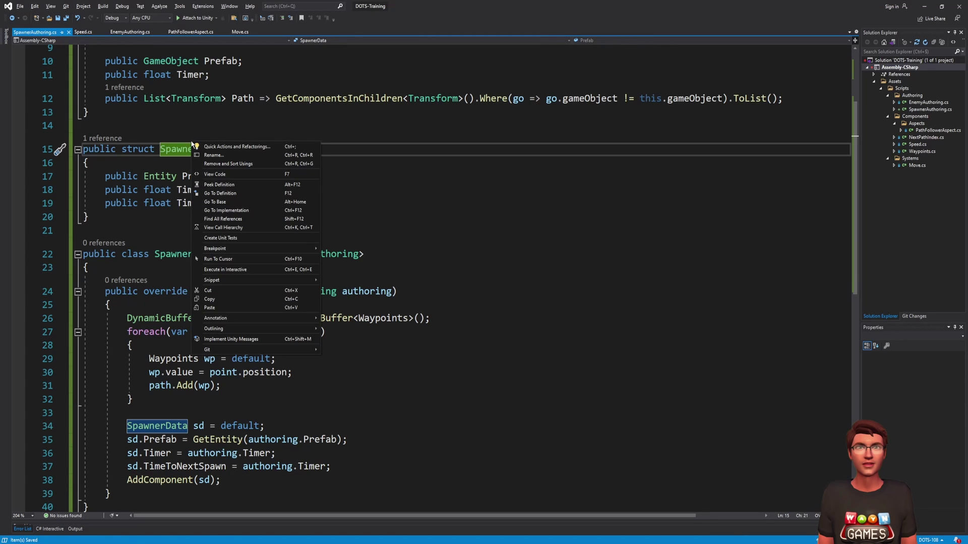
pyautogui.click(227, 154)
pyautogui.press('Escape')
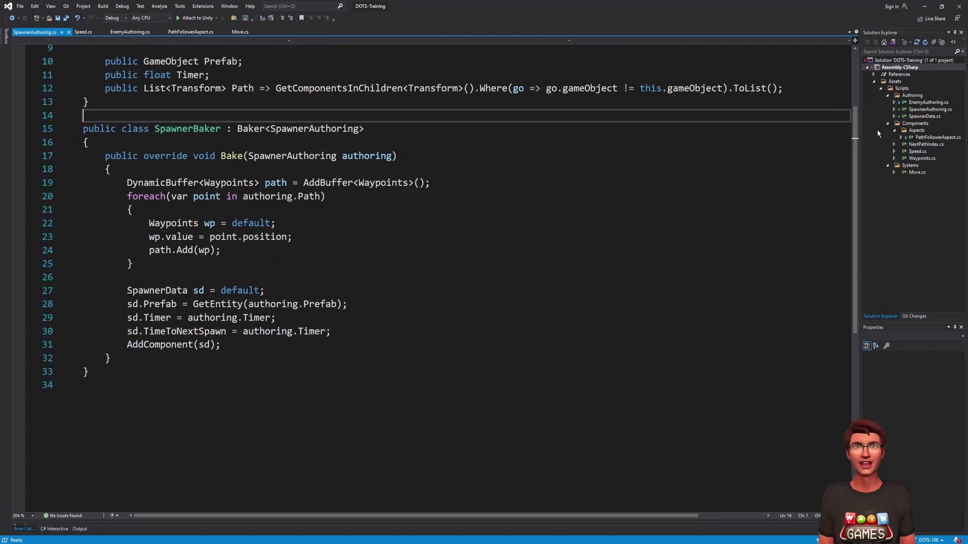
pyautogui.click(924, 116)
pyautogui.moveTo(918, 129); pyautogui.dragTo(916, 124)
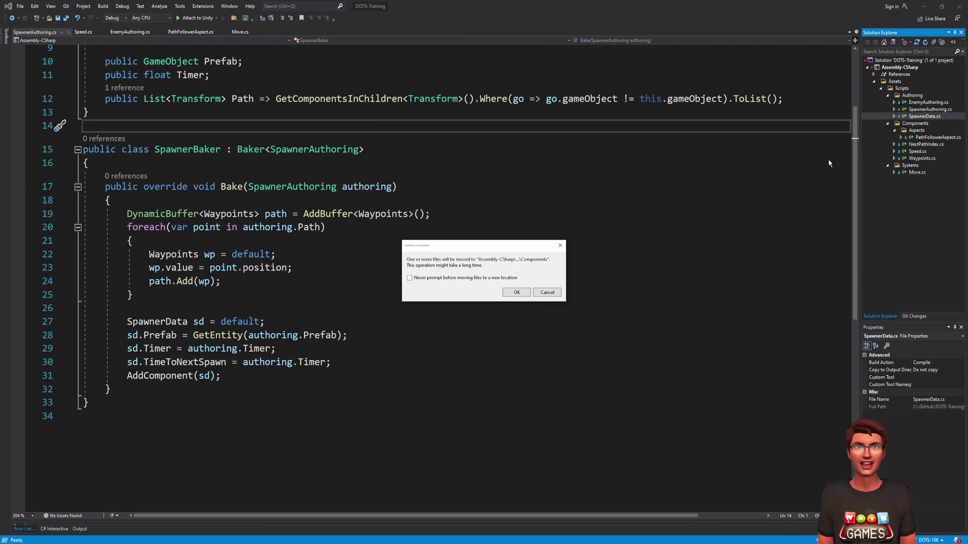
pyautogui.click(516, 293)
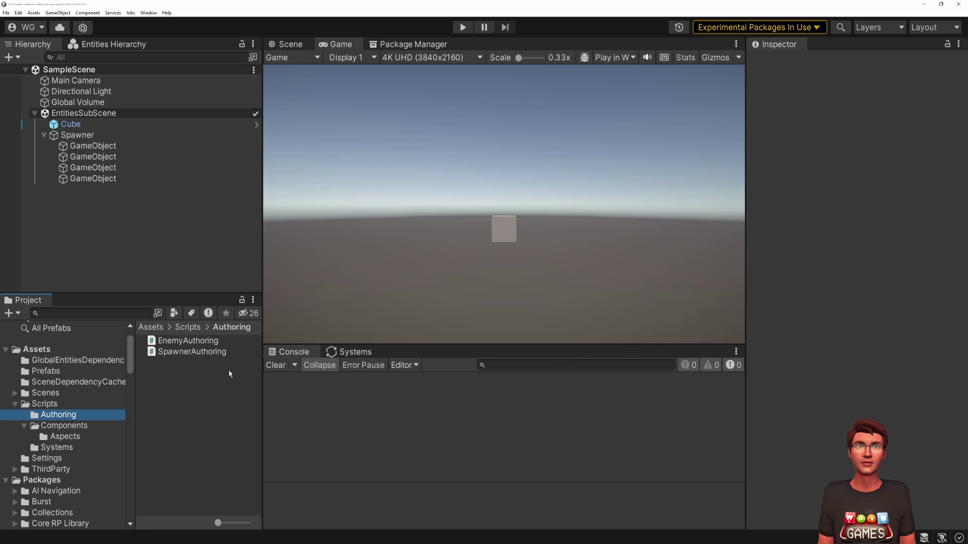
pyautogui.click(69, 125)
# Delete Cube and give Spawner a Spawner Authoring with the Cube prefab and Timer 1.
pyautogui.press('Delete')
pyautogui.click(77, 124)
pyautogui.click(856, 170)
pyautogui.write('sp')
pyautogui.click(809, 219)
pyautogui.click(45, 371)
pyautogui.moveTo(166, 341); pyautogui.dragTo(877, 195)
pyautogui.click(857, 210)
pyautogui.write('1')
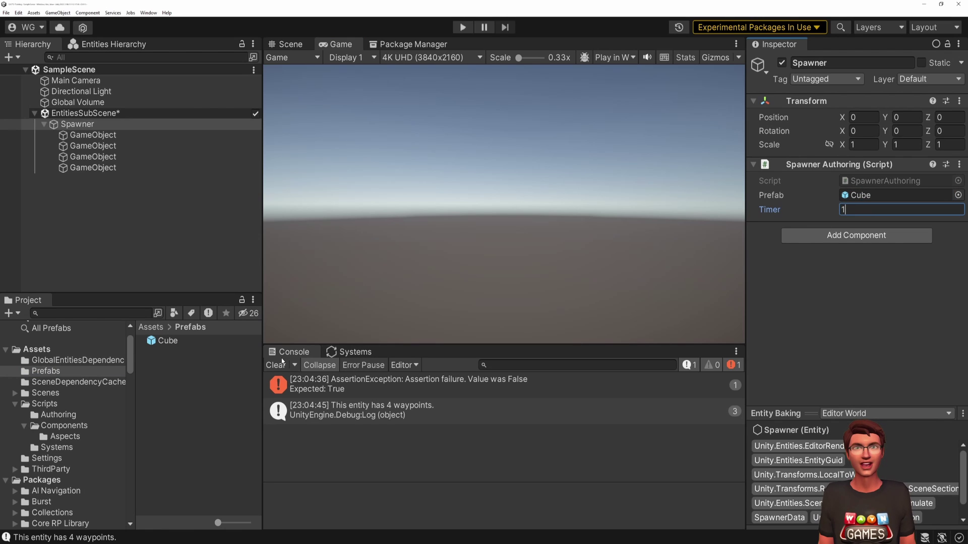
# Clear the console, enter play mode and select the Cube entity in the Entities Hierarchy.
pyautogui.click(269, 367)
pyautogui.click(463, 27)
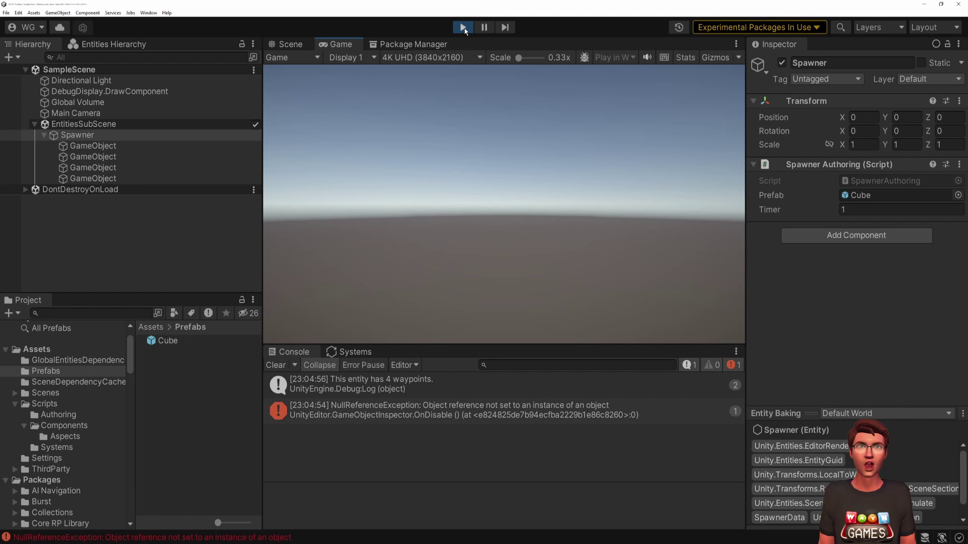
pyautogui.click(114, 44)
pyautogui.click(50, 152)
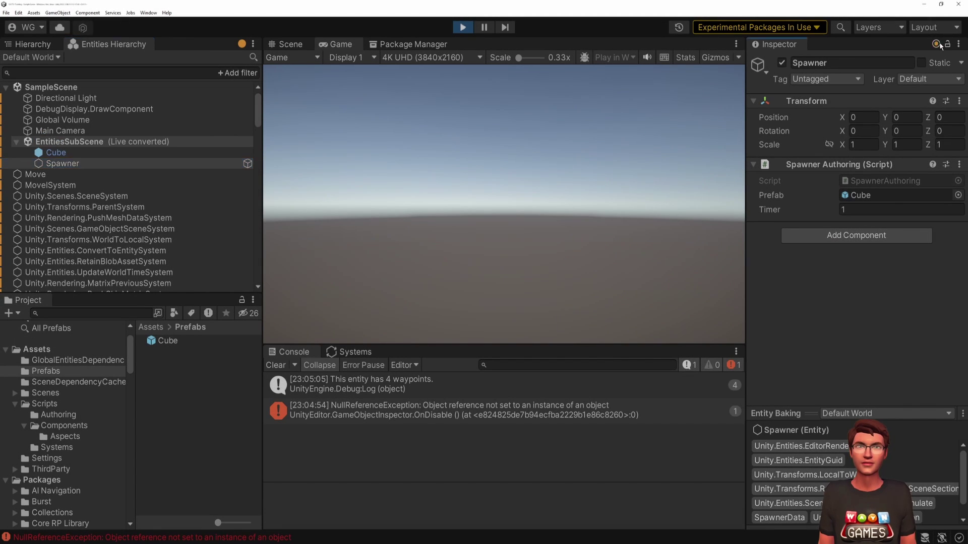
# Inspect the Spawner entity's runtime components in the Inspector.
pyautogui.click(936, 44)
pyautogui.scroll(-3, 845, 227)
pyautogui.scroll(-5, 845, 228)
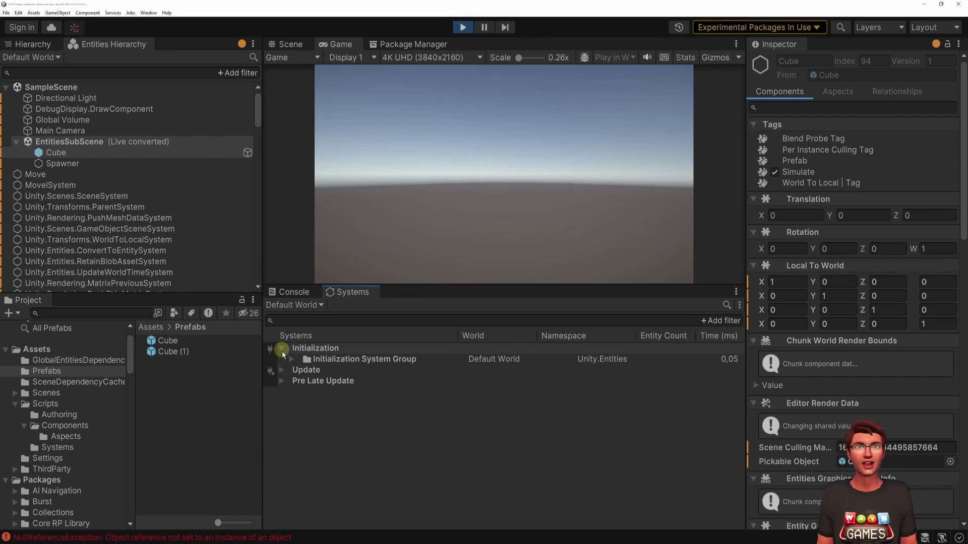
# Expand the Initialization, Update and Simulation system groups and focus the Systems search field.
pyautogui.click(291, 360)
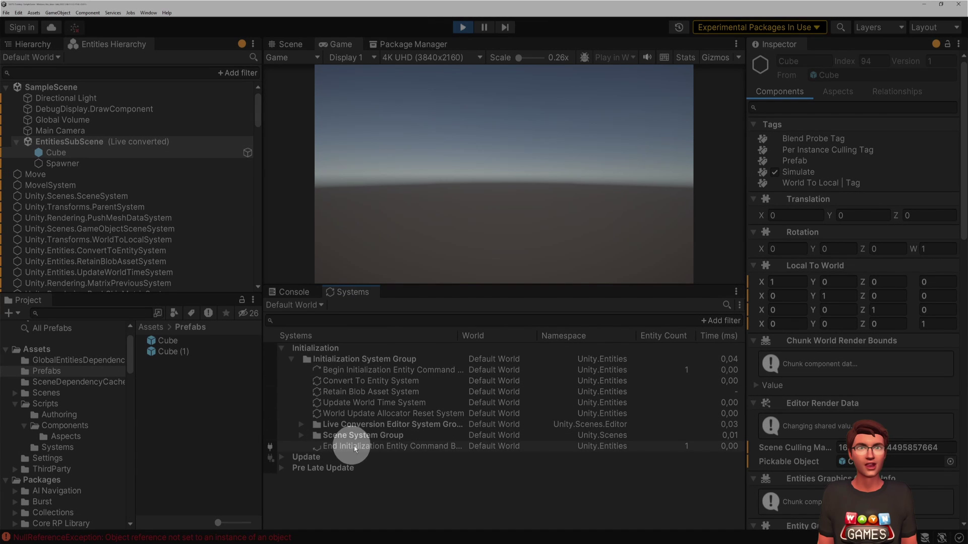
pyautogui.click(281, 457)
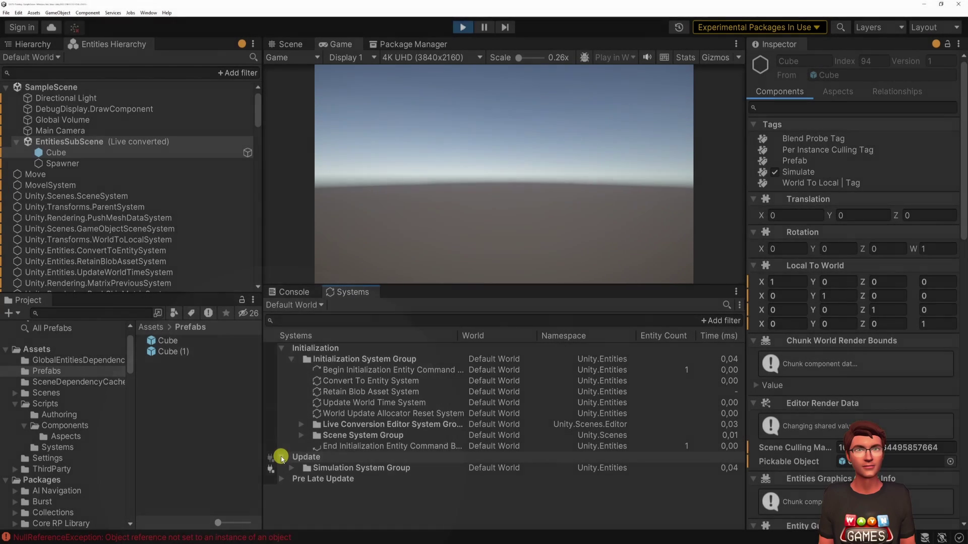
pyautogui.click(289, 467)
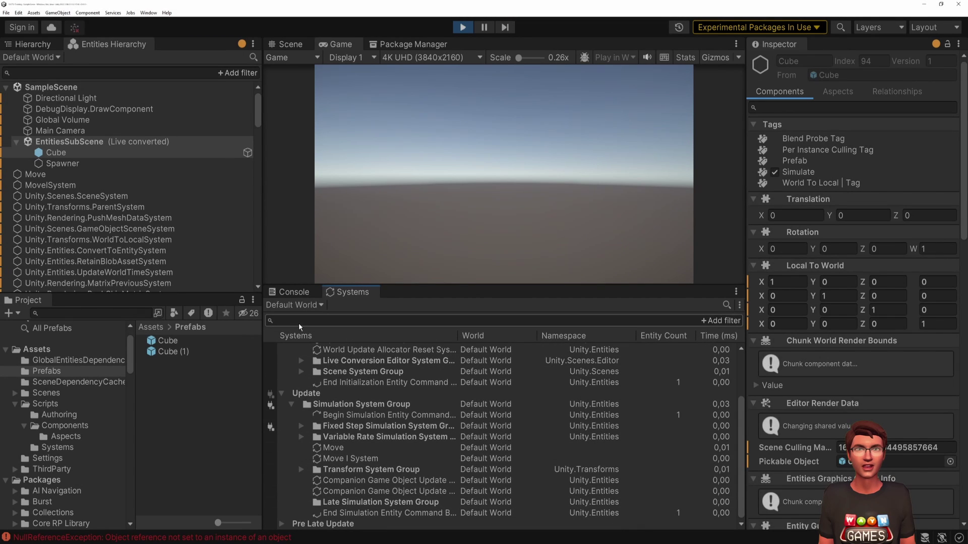
pyautogui.click(299, 326)
pyautogui.write('buf')
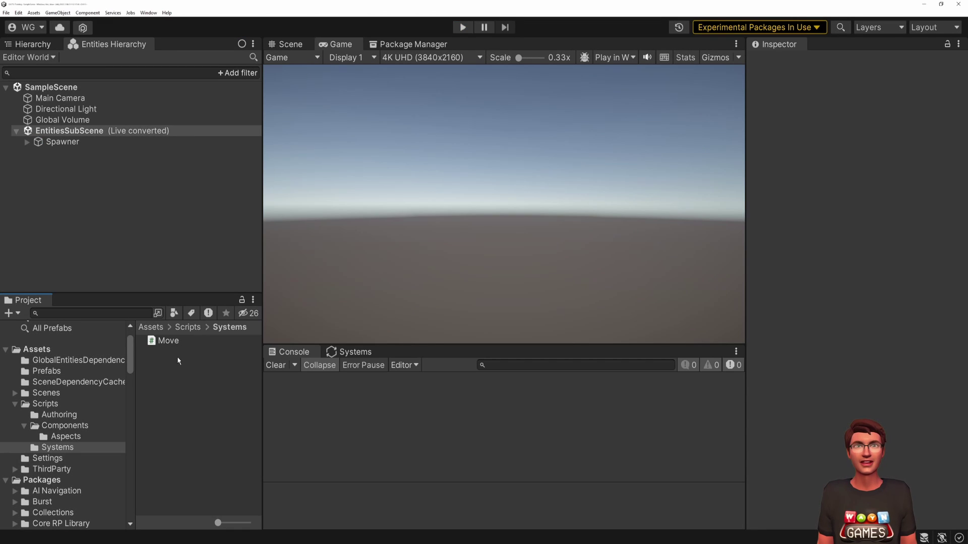
# Create a new C# script named SpawnerSystem in the Systems folder.
pyautogui.rightClick(178, 361)
pyautogui.moveTo(219, 148)
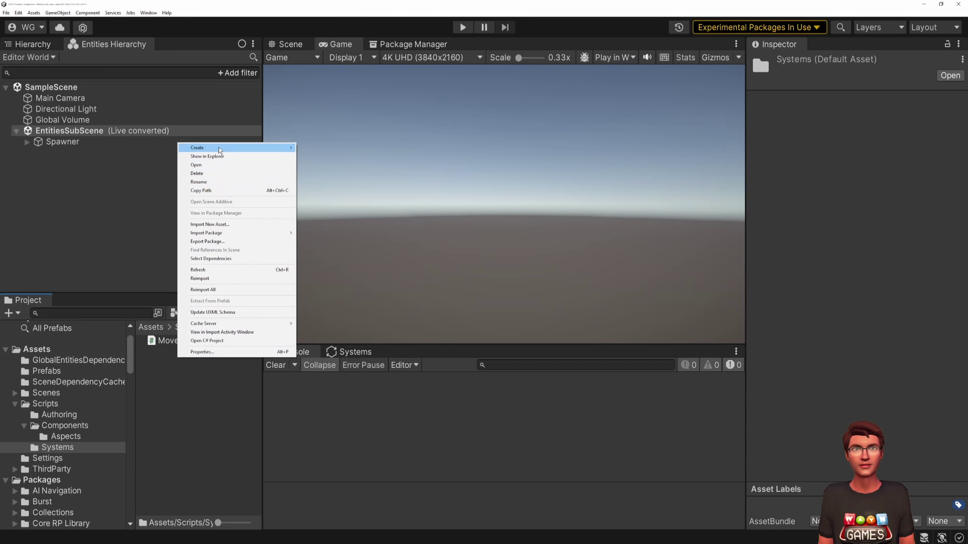
pyautogui.click(339, 165)
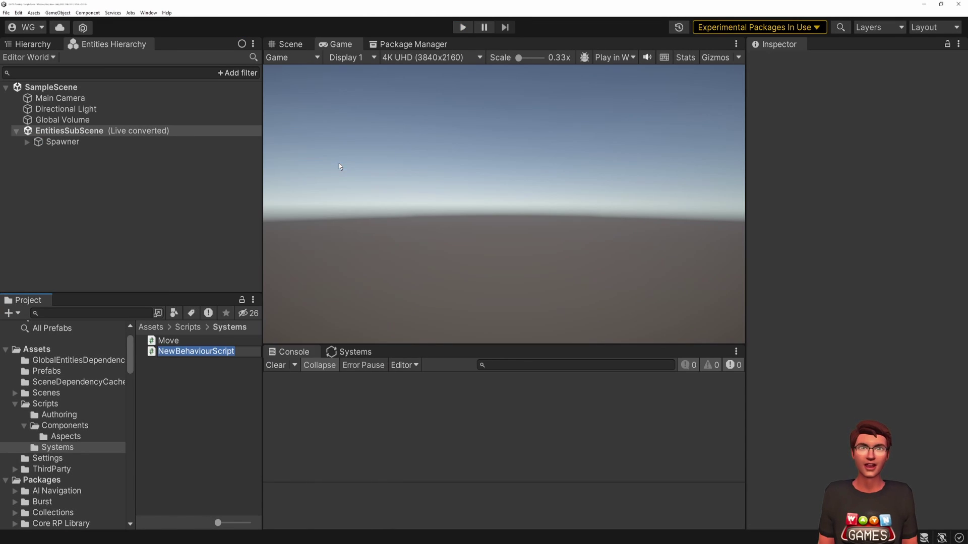
pyautogui.write('Span')
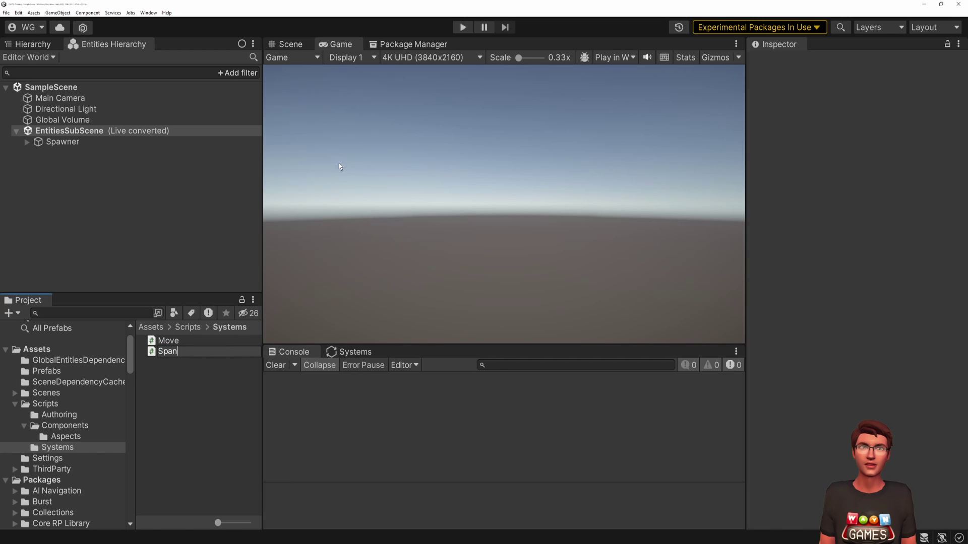
pyautogui.write('wner')
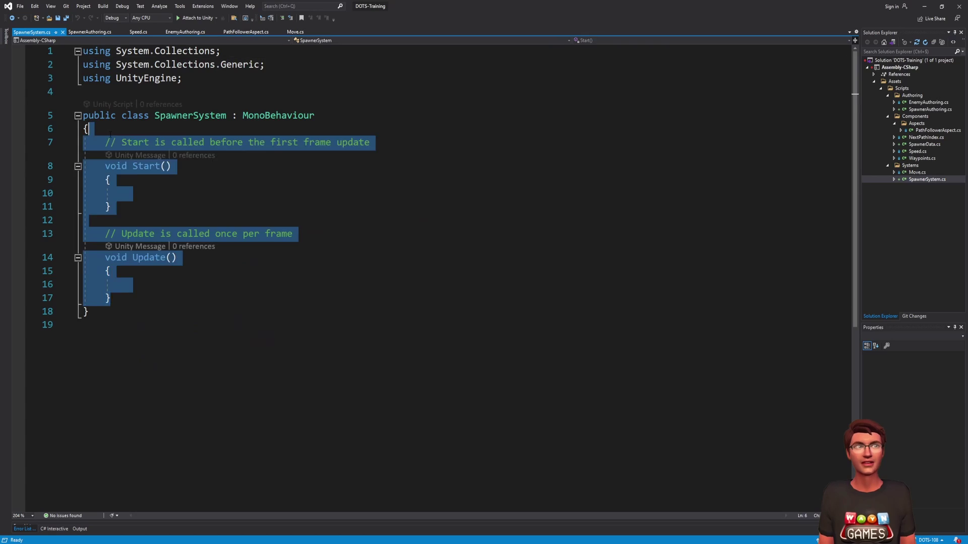
pyautogui.write('uctISystem')
# Make SpawnerSystem a struct implementing ISystem, with generated methods and their throw lines removed.
pyautogui.hotkey('ctrl', '.')
pyautogui.press('Return')
pyautogui.rightClick(318, 130)
pyautogui.click(334, 138)
pyautogui.press('Return')
pyautogui.hotkey('ctrl', 'shift', 'l')
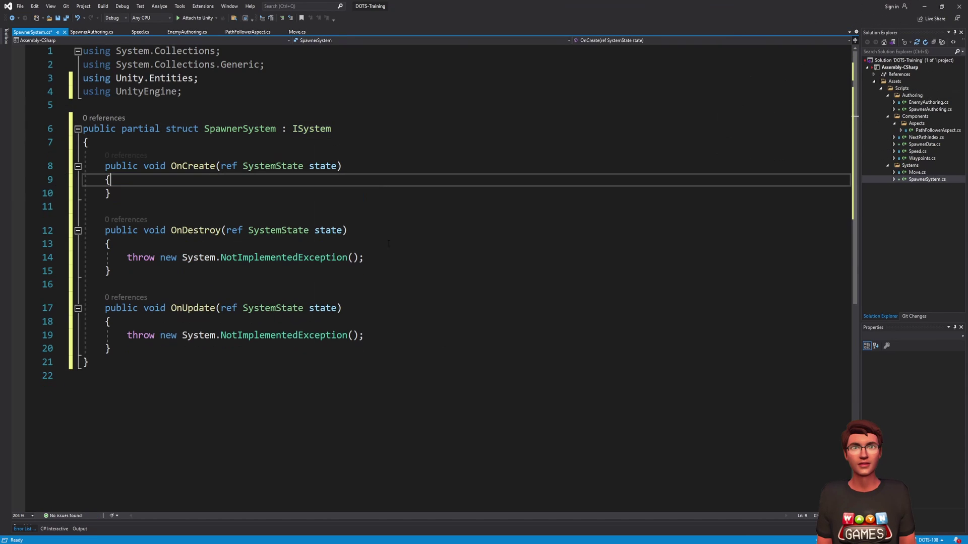
pyautogui.hotkey('ctrl', 'shift', 'l')
pyautogui.hotkey('ctrl', 'shift', 'l')
pyautogui.write('var ecb = SystemAPI.GetSingleton<Begin>')
# Get the command buffer, query the Waypoints buffers, and reset the TimeToNextSpawn timer.
pyautogui.press('Tab')
pyautogui.write('.Singleton>().CreateCommandBuffer(st')
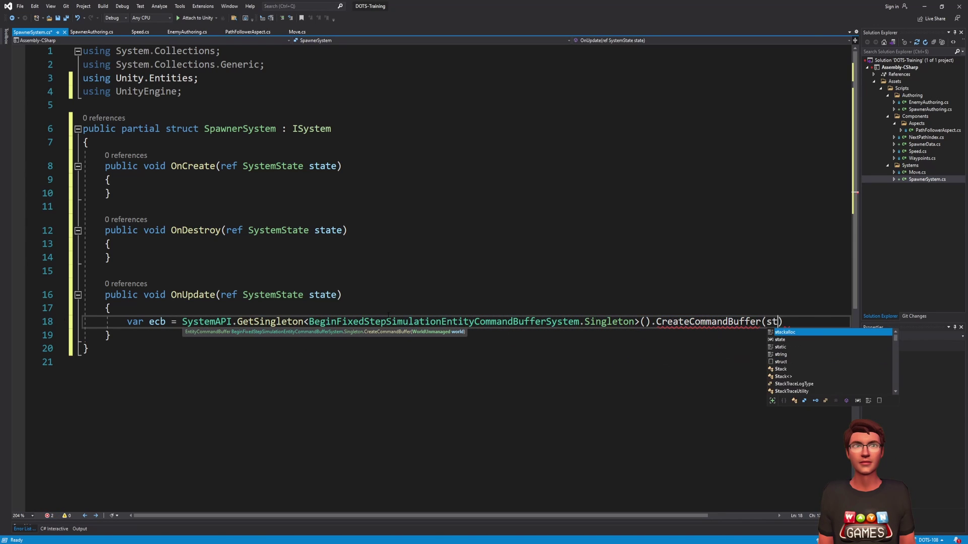
pyautogui.write('ate.WorldUnmanaged);')
pyautogui.press('Return')
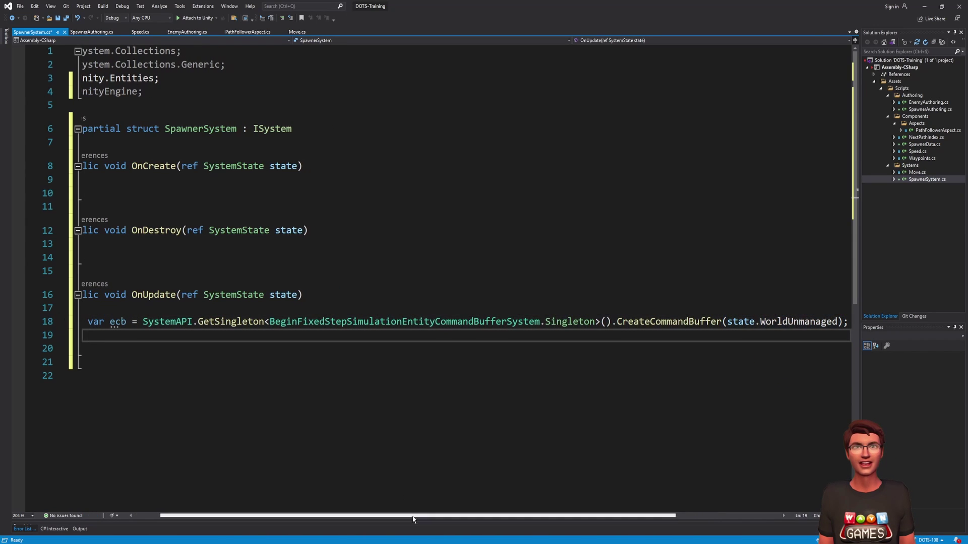
pyautogui.press('Return')
pyautogui.write('foreach(var (spawner,path) in SystemAPI.Query')
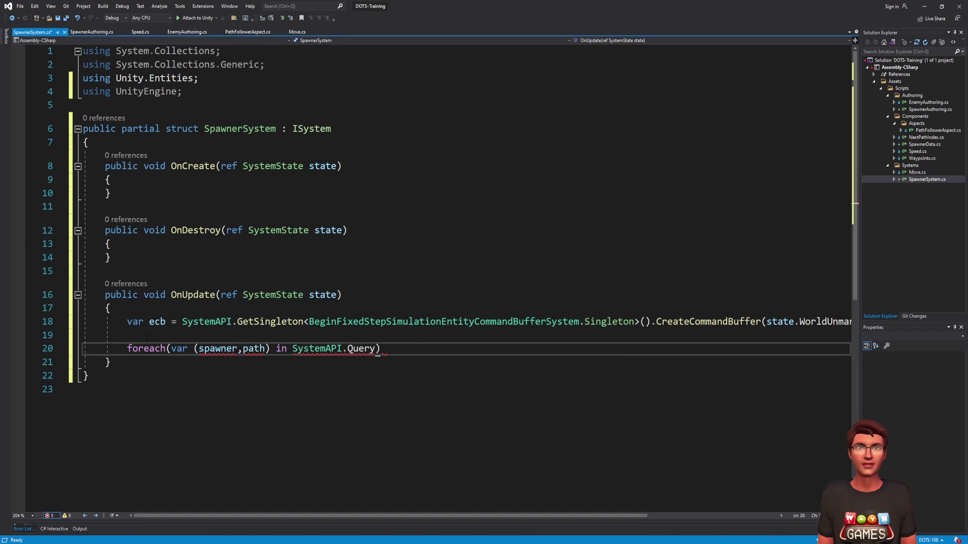
pyautogui.write('<RefRW<SpawnerData>, DynamicBuffer<Waypoints>>()')
pyautogui.press('Return')
pyautogui.write('{')
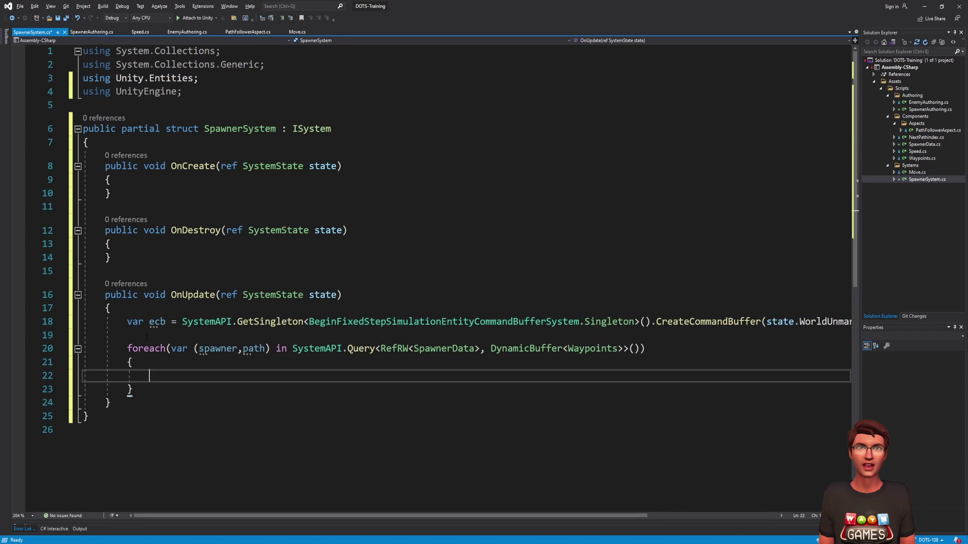
pyautogui.write('spawner.ValueRW.timeToNextSpawn -= SystemAPI.Time.DeltaTime;')
pyautogui.press('Return')
pyautogui.write('if(spawner')
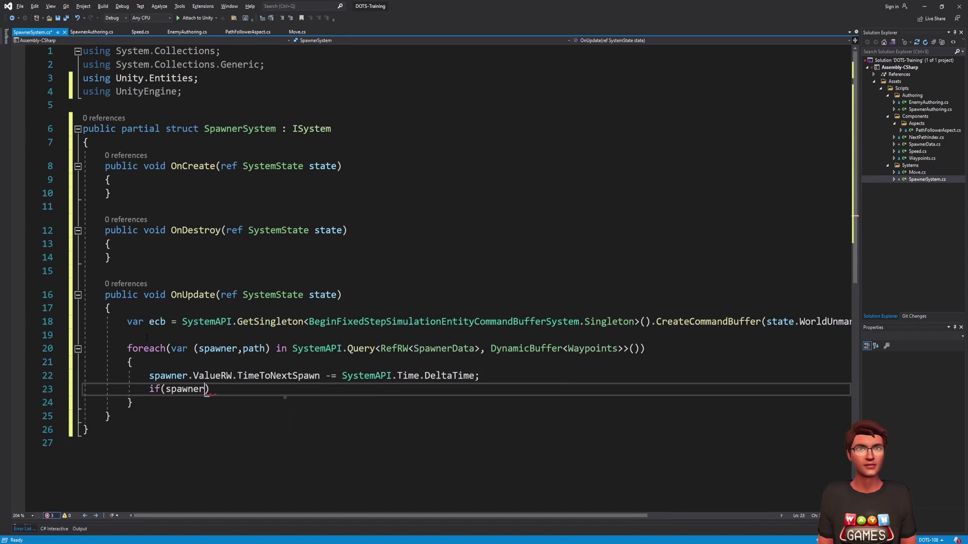
pyautogui.write('.ValueRO.TimeToNextSpawn < 0) { spawner.ValueRW.TimeToNextSpawn = s')
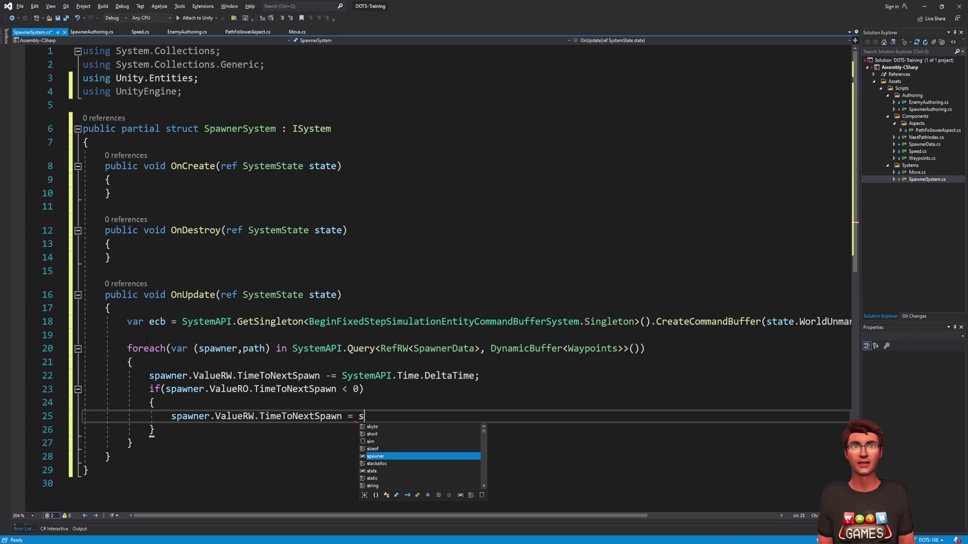
pyautogui.write('pawner.ValueRO.Timer;')
pyautogui.press('Return')
pyautogui.write('Entity e = ecb.')
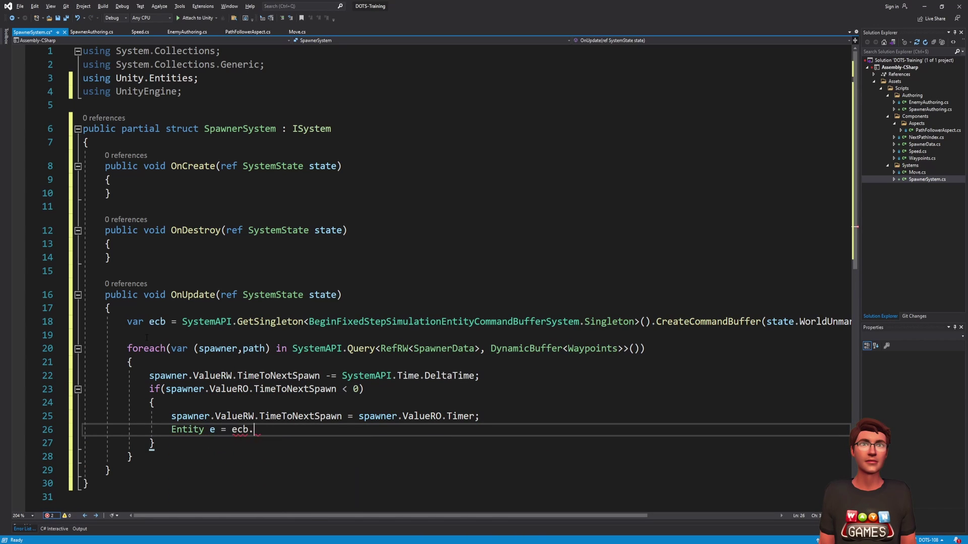
pyautogui.write('Instantiate(spawner.ValueRO.')
# Instantiate the Prefab, add its waypoint buffer and NextPathIndex, then enter play mode.
pyautogui.press('Tab')
pyautogui.write(';')
pyautogui.press('Return')
pyautogui.write('ecb.AddBuffer<Waypoints>(e);')
pyautogui.press('Return')
pyautogui.write('buffer.AddRange(')
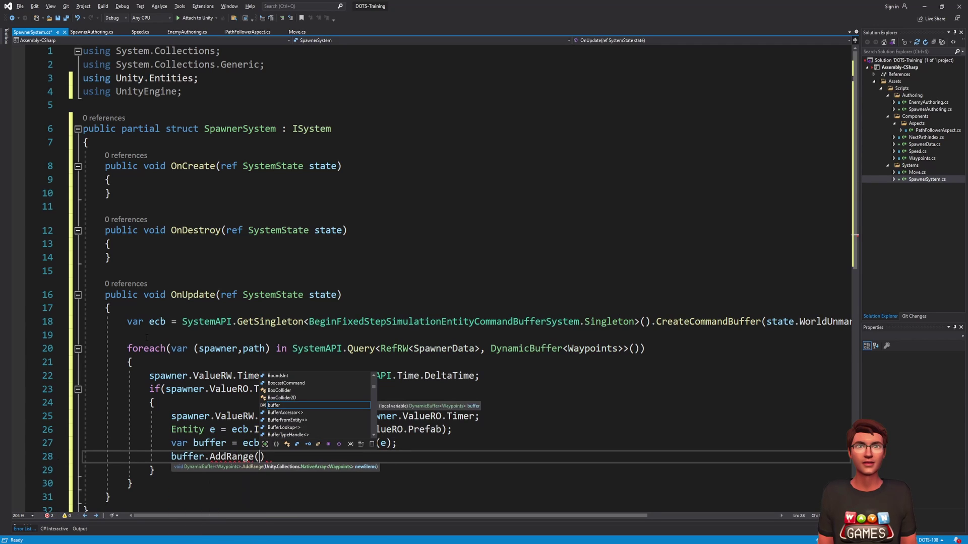
pyautogui.write('path.')
pyautogui.press('Tab')
pyautogui.write('());')
pyautogui.press('Return')
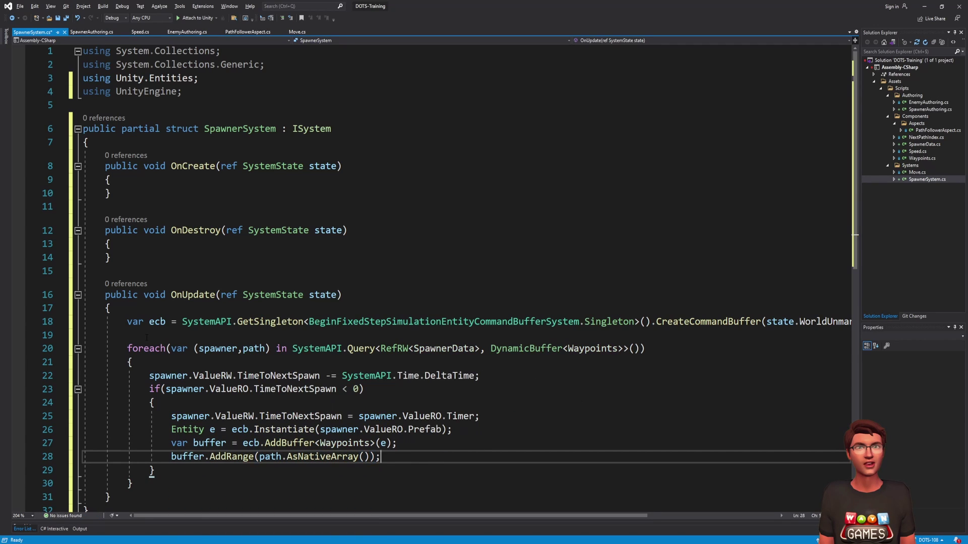
pyautogui.write('ecb.AddComponent<NextPathIndex>')
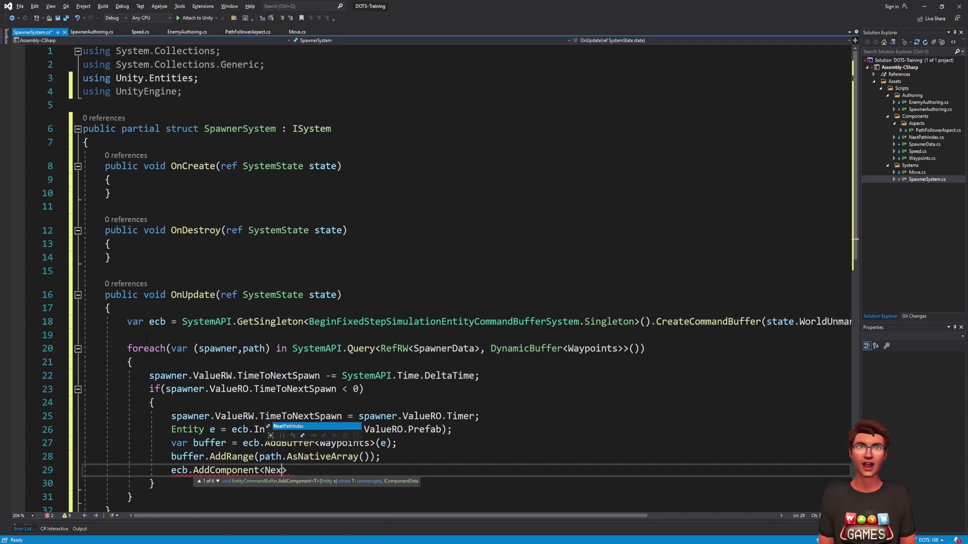
pyautogui.write('();')
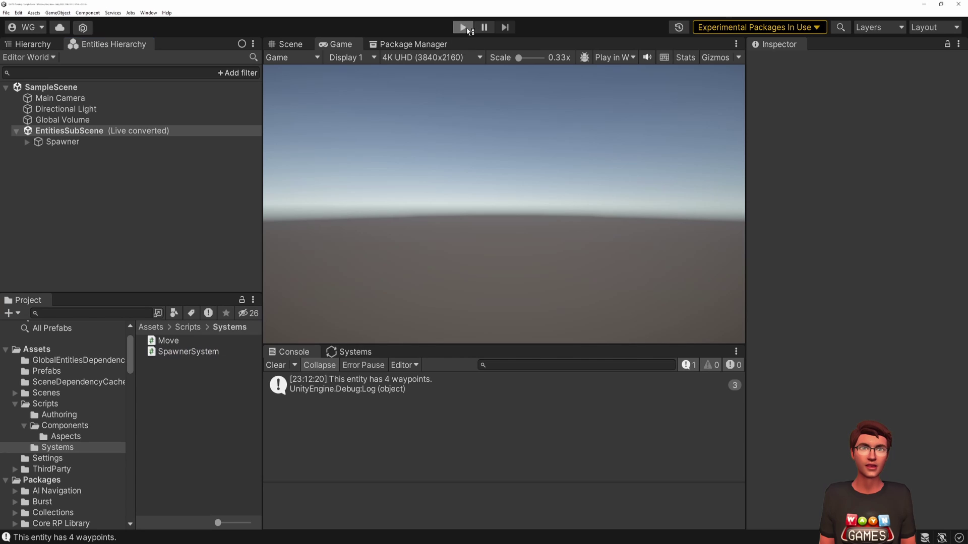
pyautogui.click(464, 27)
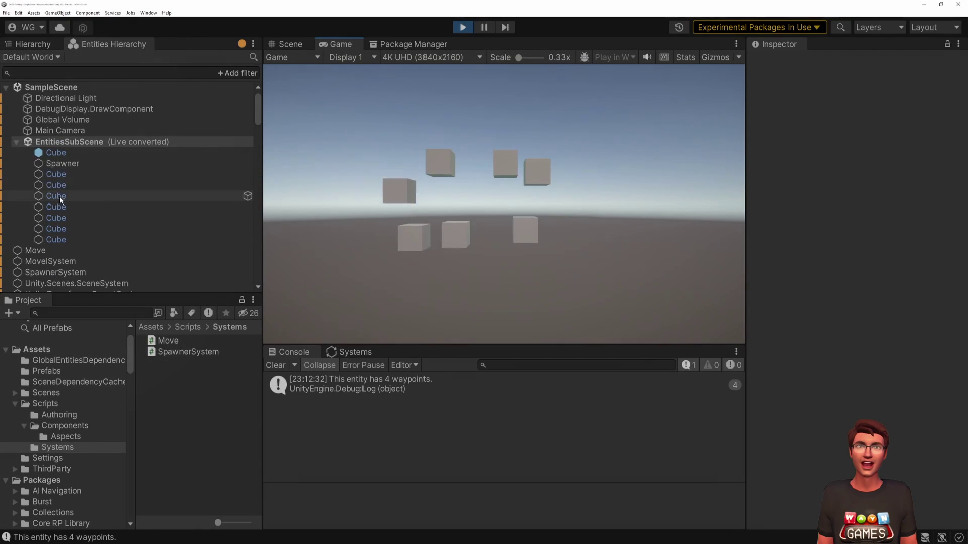
# Set the Spawner entity's Timer to 0.1 in the authoring Inspector.
pyautogui.click(61, 163)
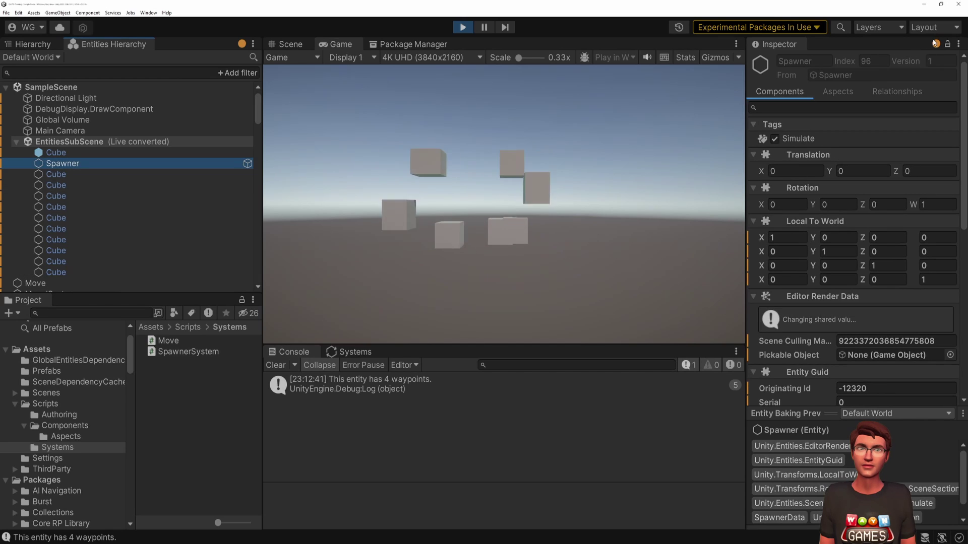
pyautogui.click(936, 43)
pyautogui.click(853, 210)
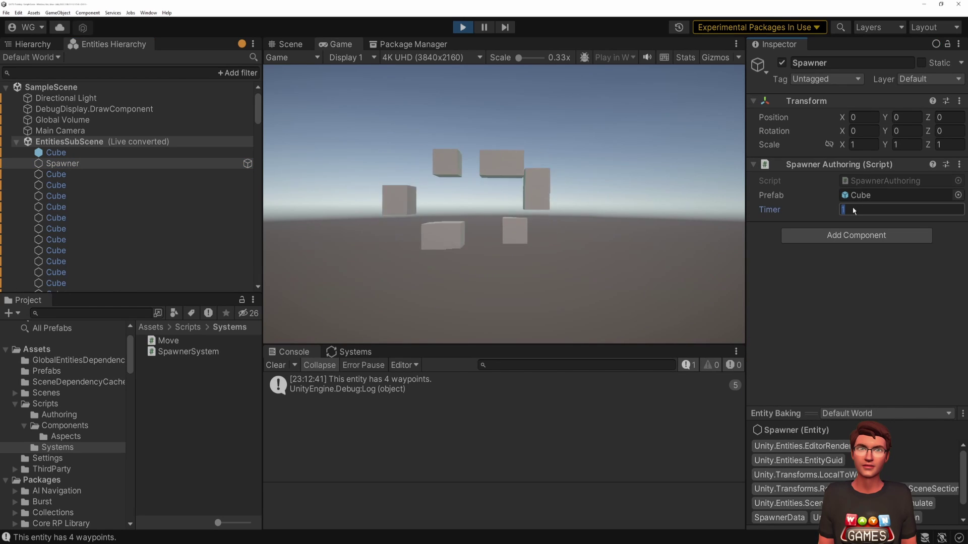
pyautogui.write('0.1')
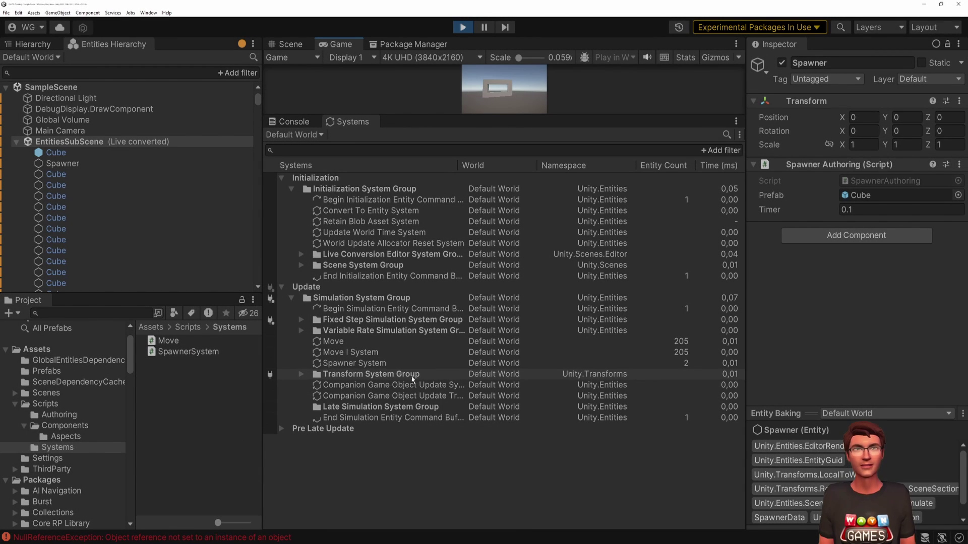
# Expand Pre Late Update and inspect the Begin Simulation Entity Command Buffer System's queries.
pyautogui.click(371, 418)
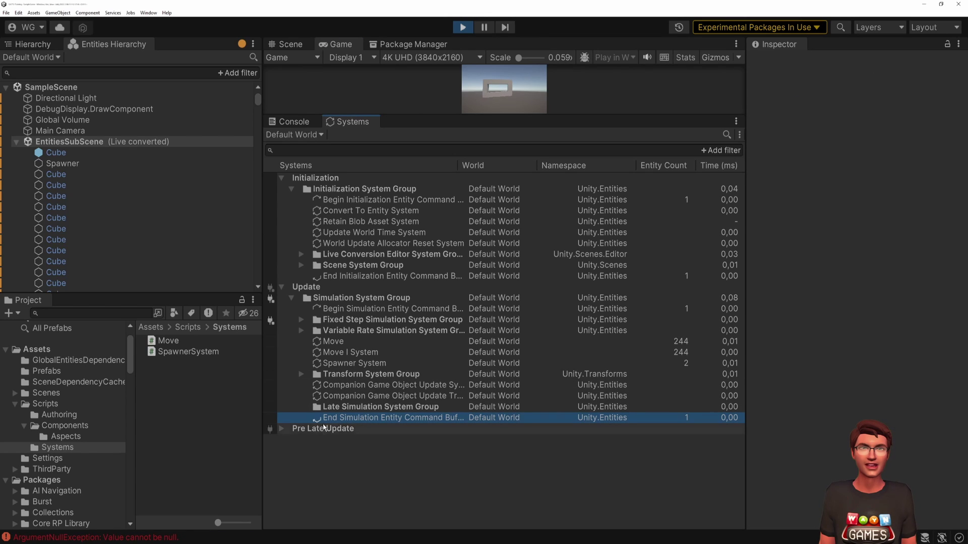
pyautogui.click(281, 429)
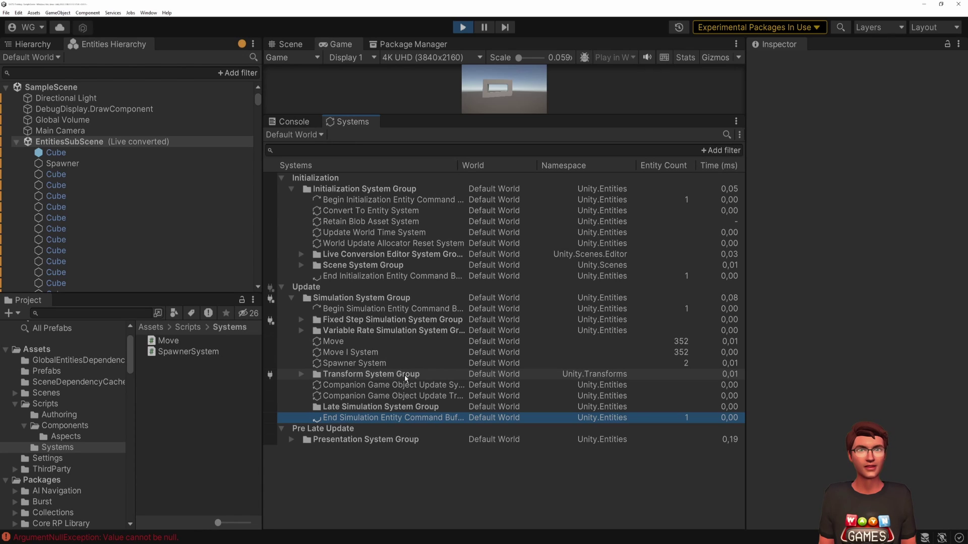
pyautogui.click(333, 310)
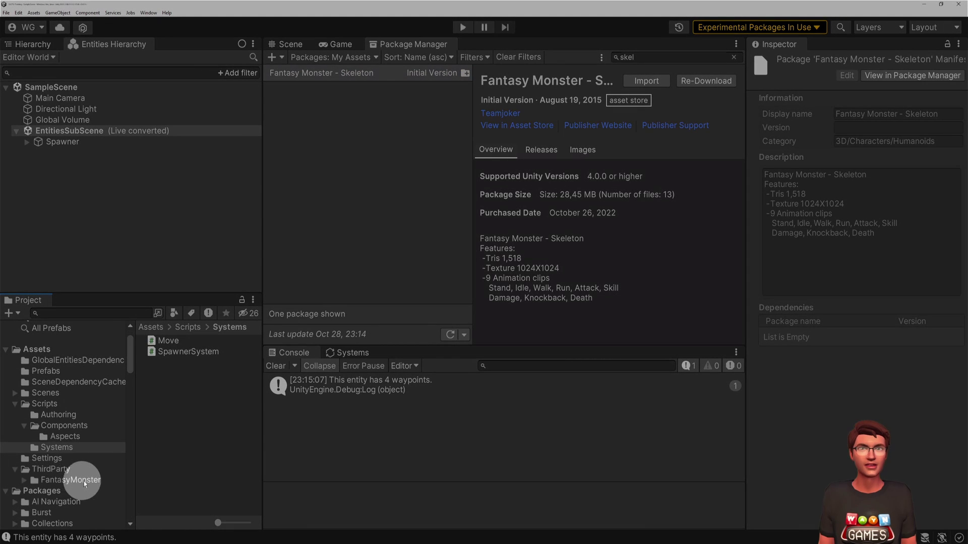
# Convert the FantasyMonster skeleton_D material to URP, then delete .WithAll<RenderBounds>() from MoveISystem.
pyautogui.click(96, 480)
pyautogui.press('Down')
pyautogui.press('Down')
pyautogui.doubleClick(175, 341)
pyautogui.click(168, 341)
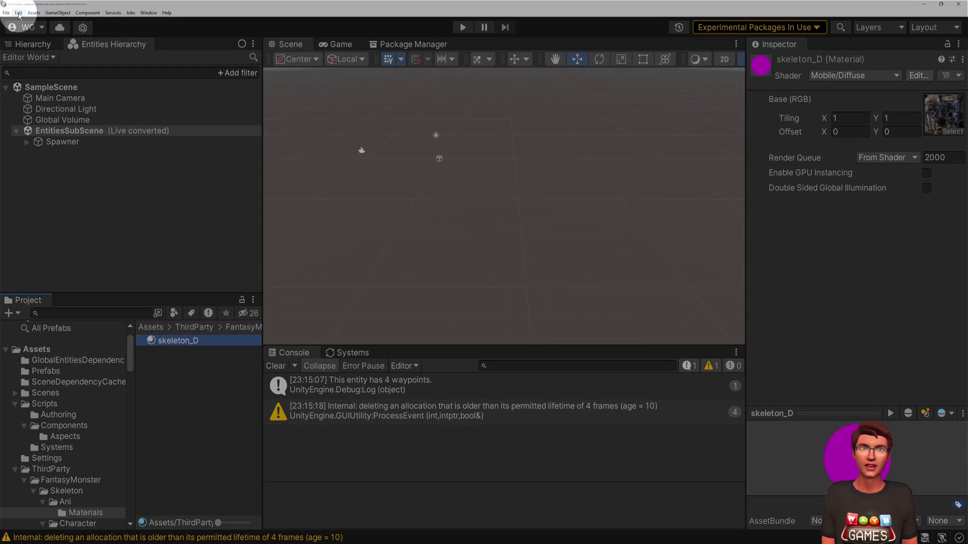
pyautogui.click(18, 13)
pyautogui.moveTo(35, 307)
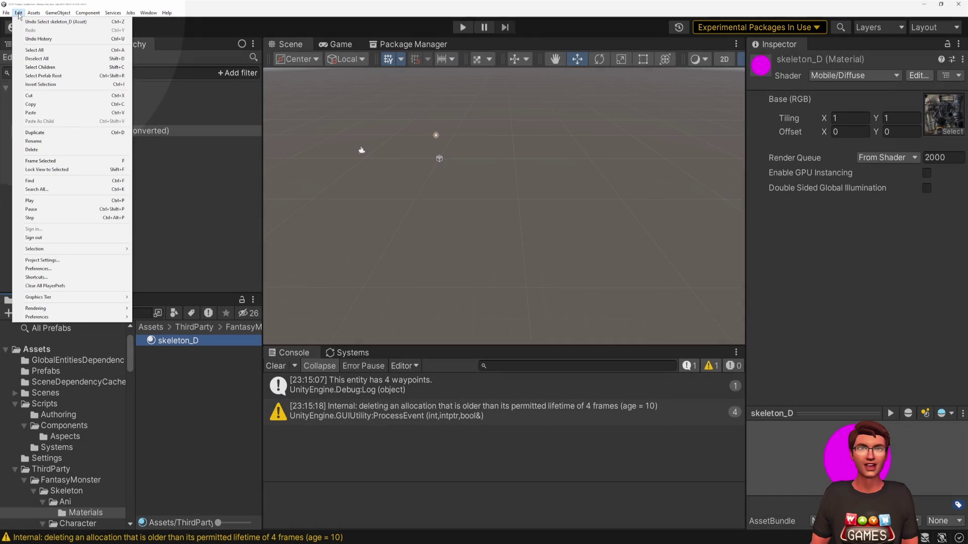
pyautogui.moveTo(153, 319)
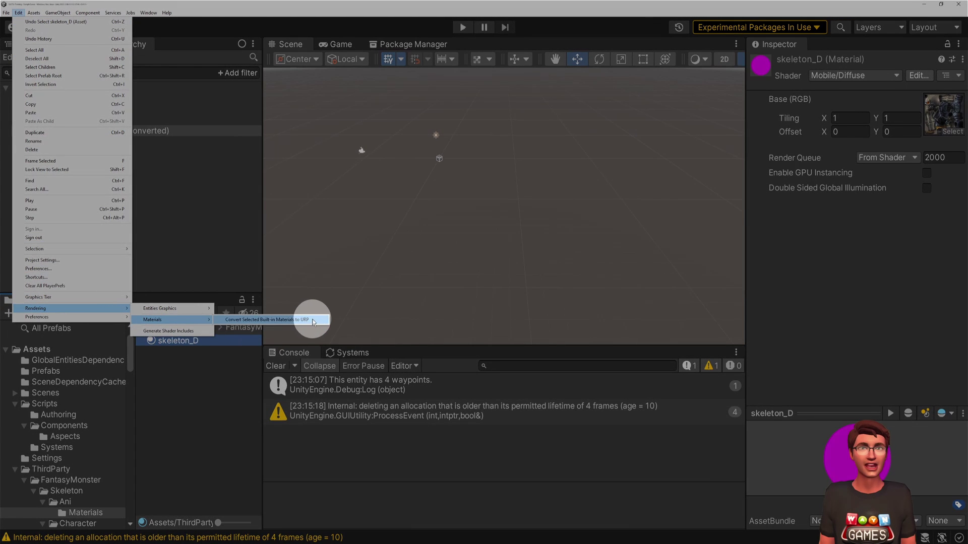
pyautogui.click(312, 321)
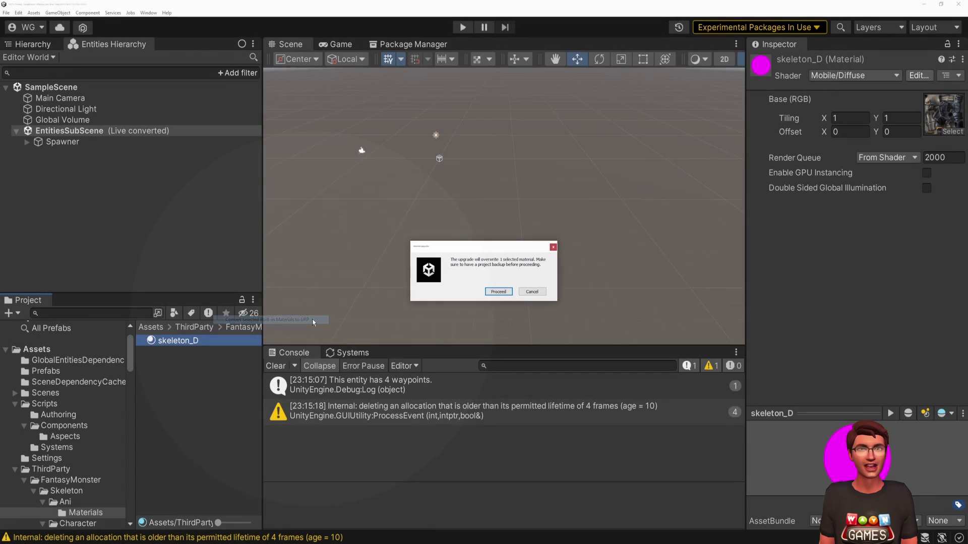
pyautogui.click(500, 296)
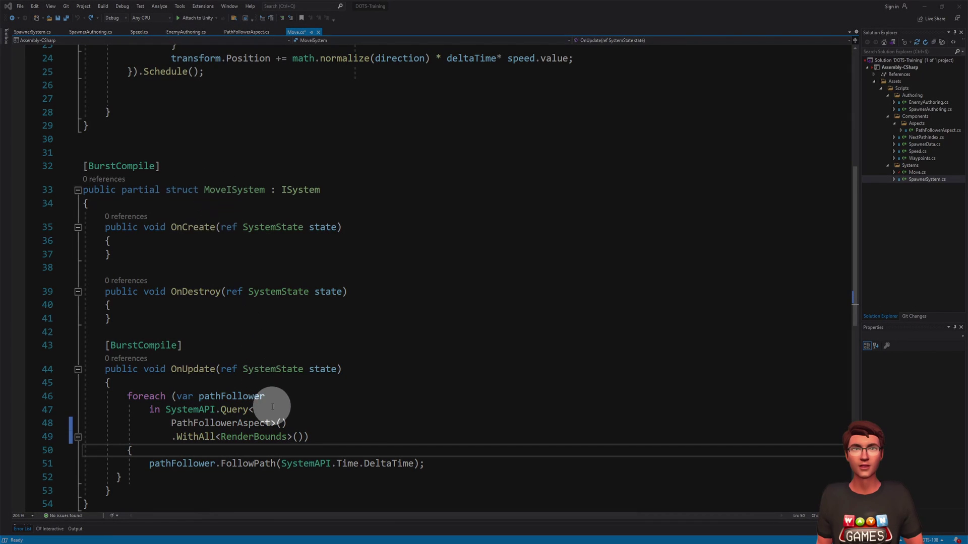
pyautogui.moveTo(303, 436); pyautogui.dragTo(289, 423)
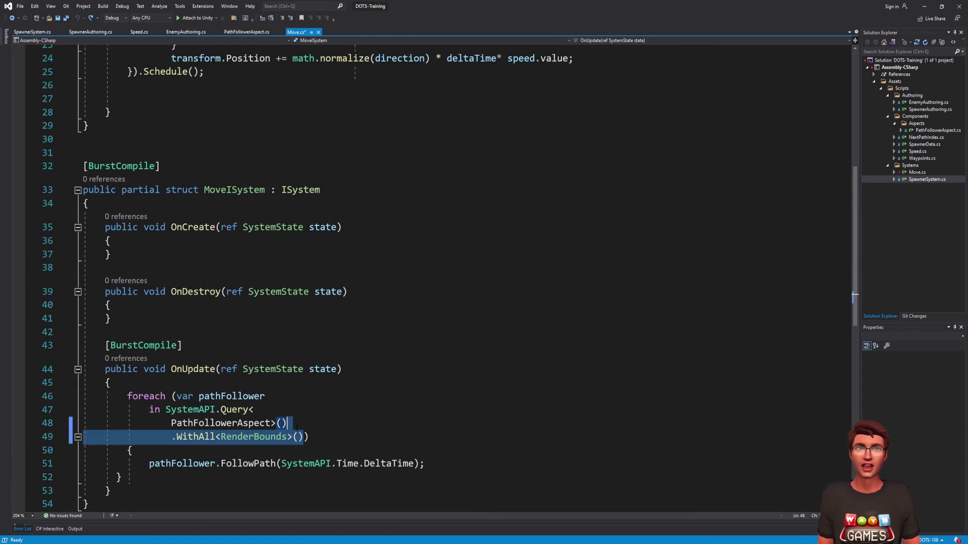
pyautogui.press('Delete')
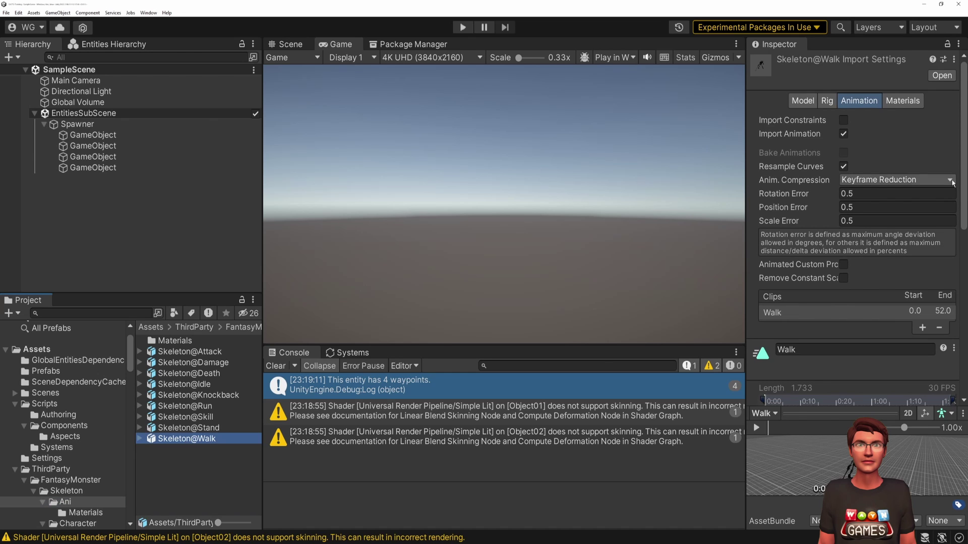
# Change the Skeleton@Walk model's Scale Factor and apply the import settings.
pyautogui.click(804, 101)
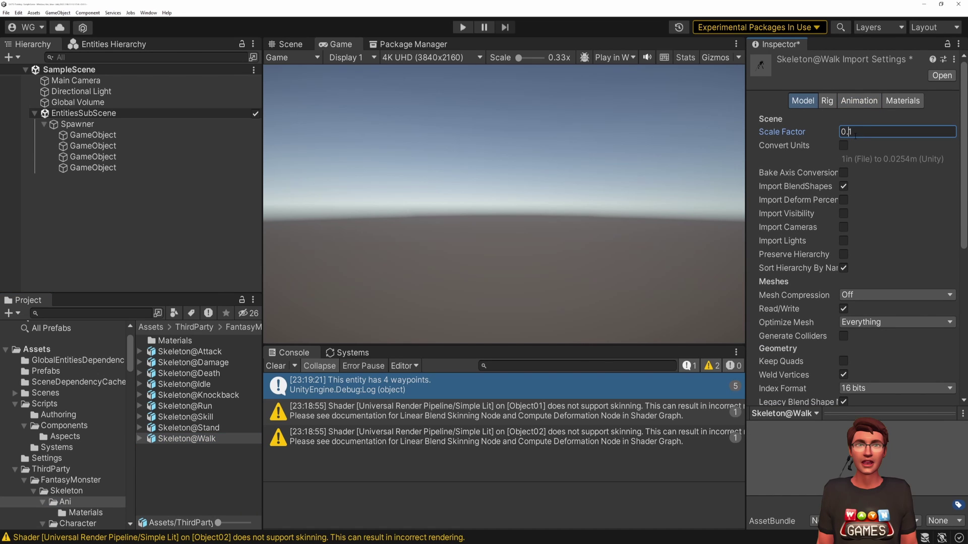
pyautogui.click(161, 238)
pyautogui.click(492, 291)
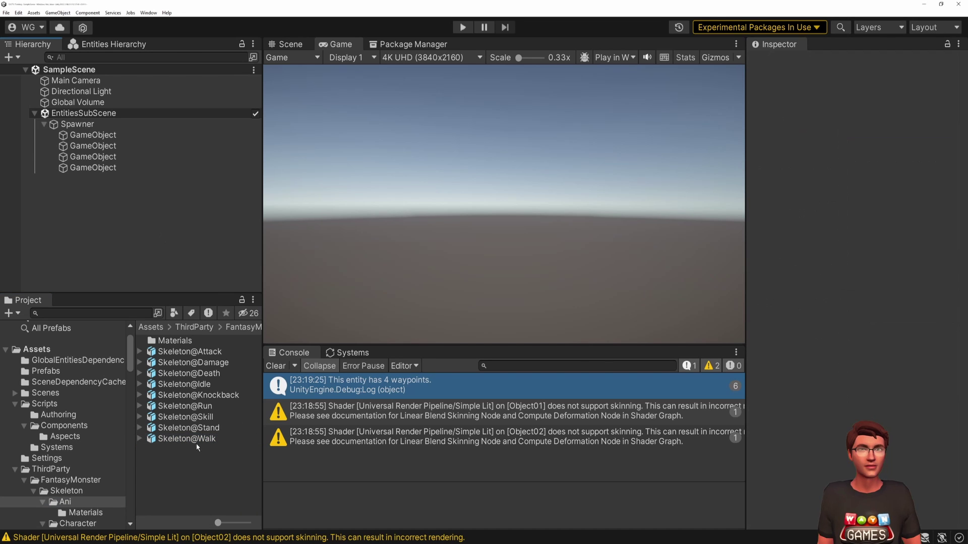
# Place Skeleton@Walk in the scene and save it as a prefab variant in Prefabs.
pyautogui.moveTo(234, 357); pyautogui.dragTo(133, 225)
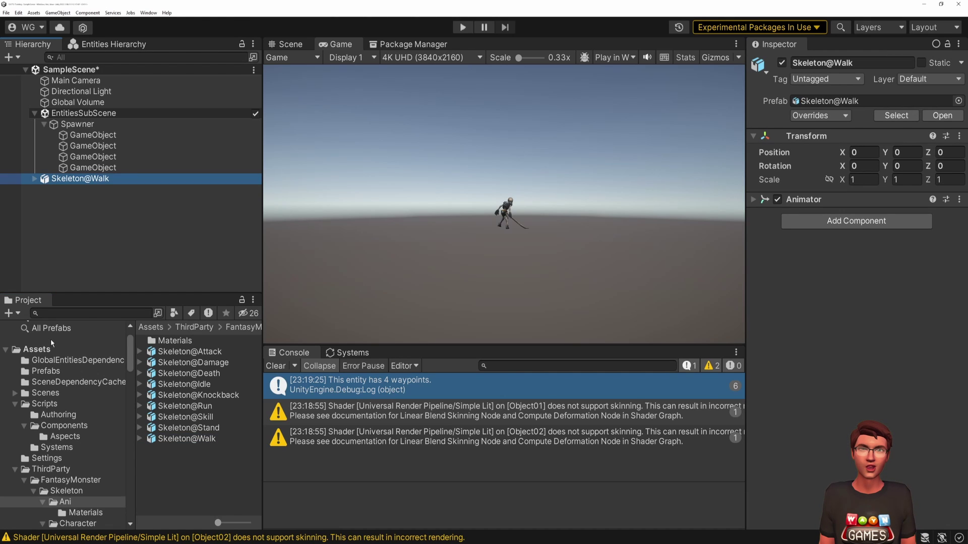
pyautogui.click(45, 371)
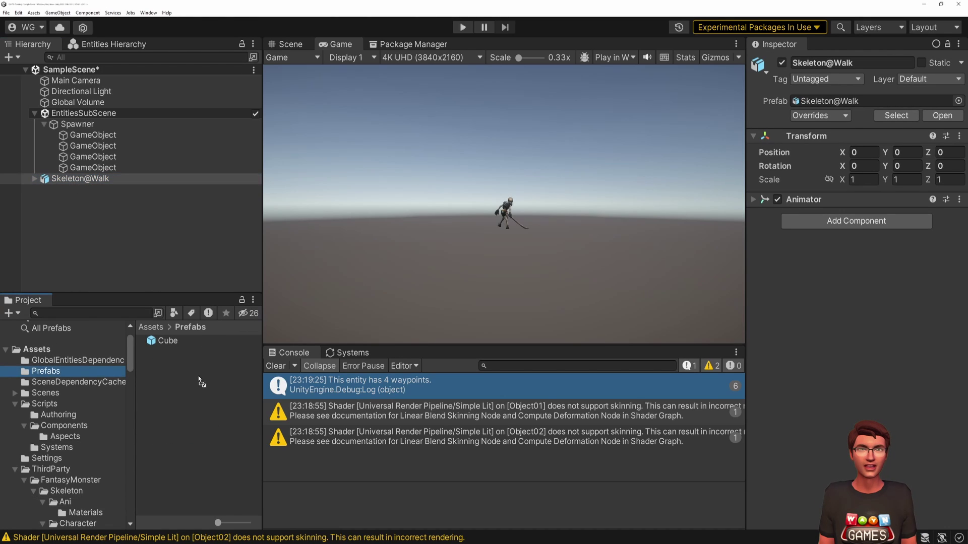
pyautogui.moveTo(201, 382); pyautogui.dragTo(892, 195)
pyautogui.click(485, 294)
# Assign Skeleton@Walk Variant as the Spawner's Prefab and delete the scene skeleton.
pyautogui.click(77, 124)
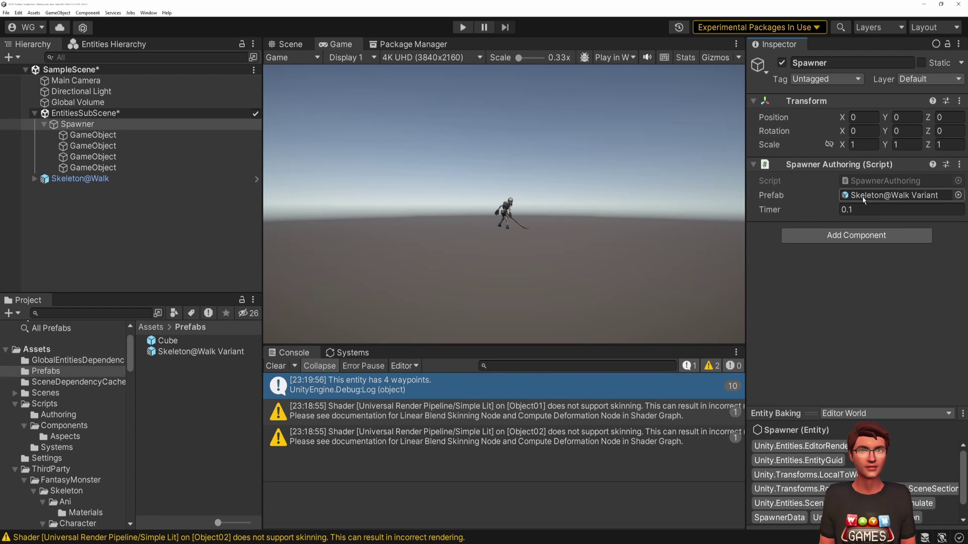
pyautogui.click(275, 366)
pyautogui.click(79, 179)
pyautogui.press('Delete')
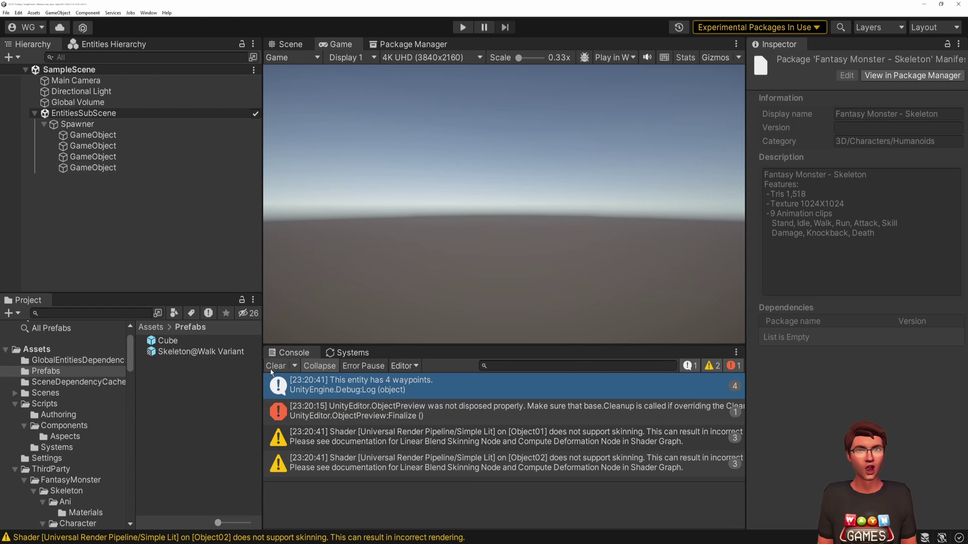
# Play the scene, show Stats and the running systems list, then stop play mode.
pyautogui.click(459, 27)
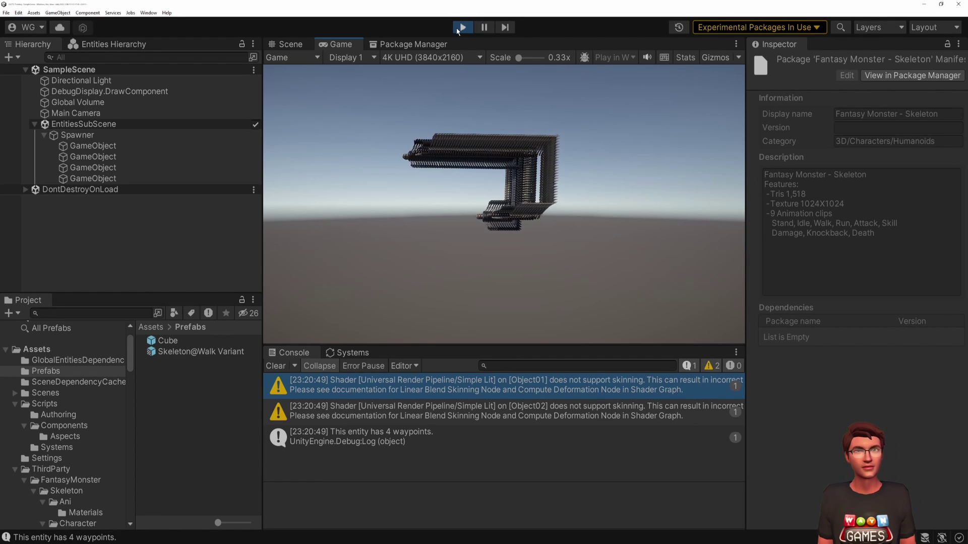
pyautogui.click(684, 58)
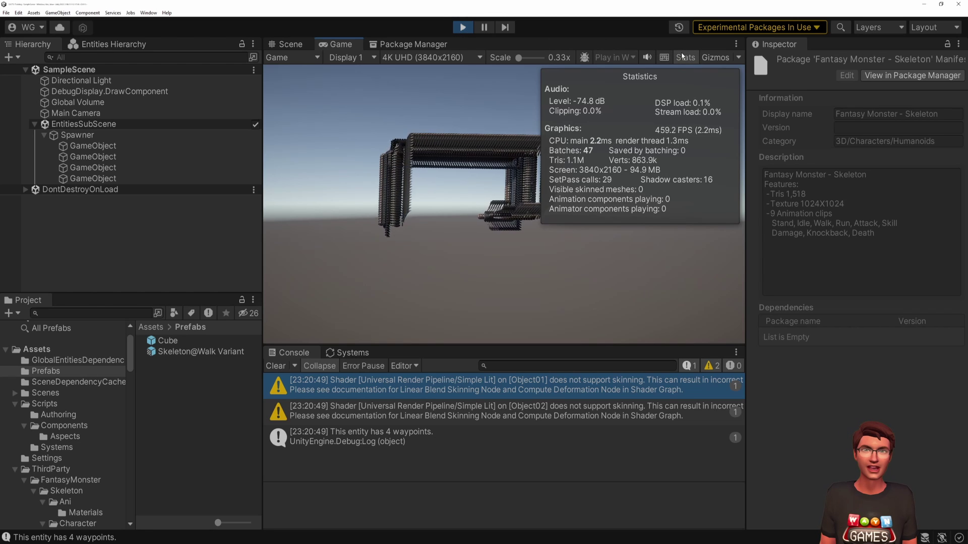
pyautogui.click(358, 349)
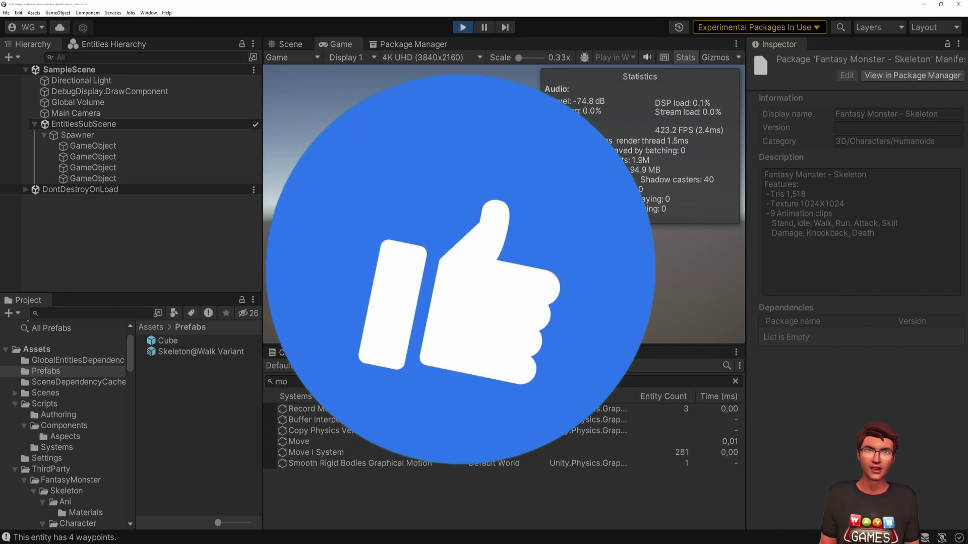
pyautogui.click(464, 28)
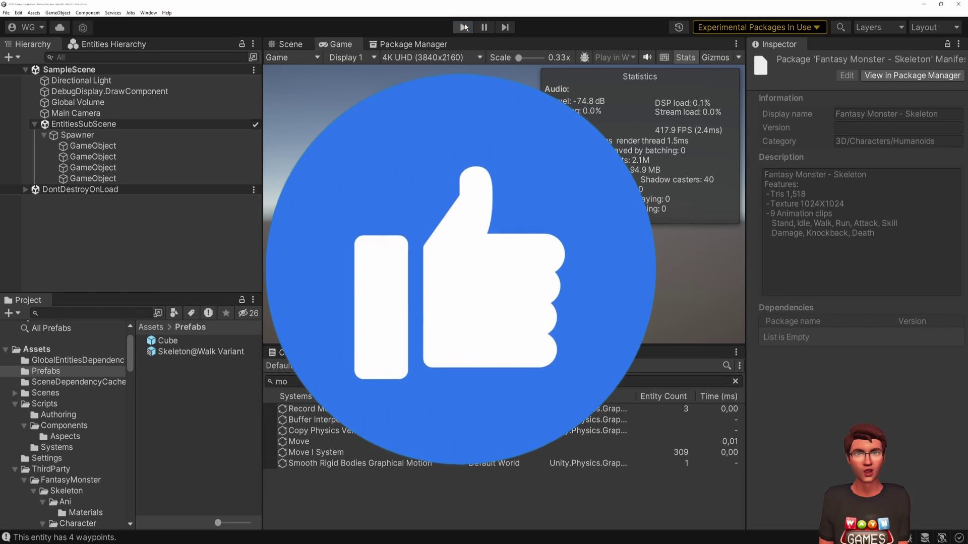